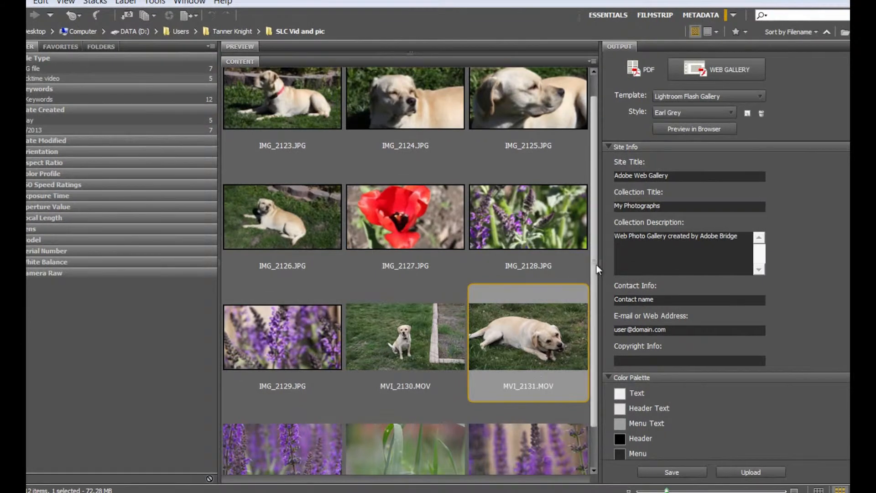
Step: Open the MVI_2131.MOV clip from the SLC Vid and pic folder in Photoshop
{"action": "left_click_drag", "start_coordinate": [597, 264], "coordinate": [595, 278]}
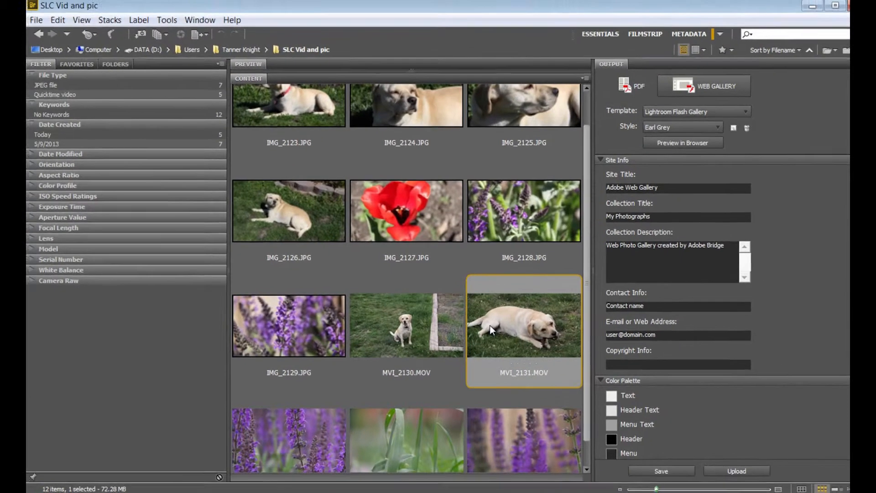
{"action": "left_click_drag", "start_coordinate": [491, 333], "coordinate": [789, 242]}
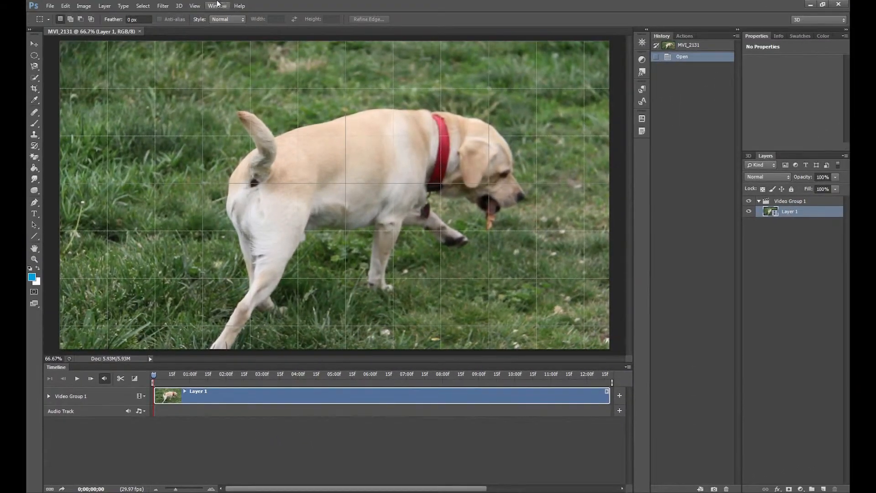
{"action": "left_click", "coordinate": [218, 5]}
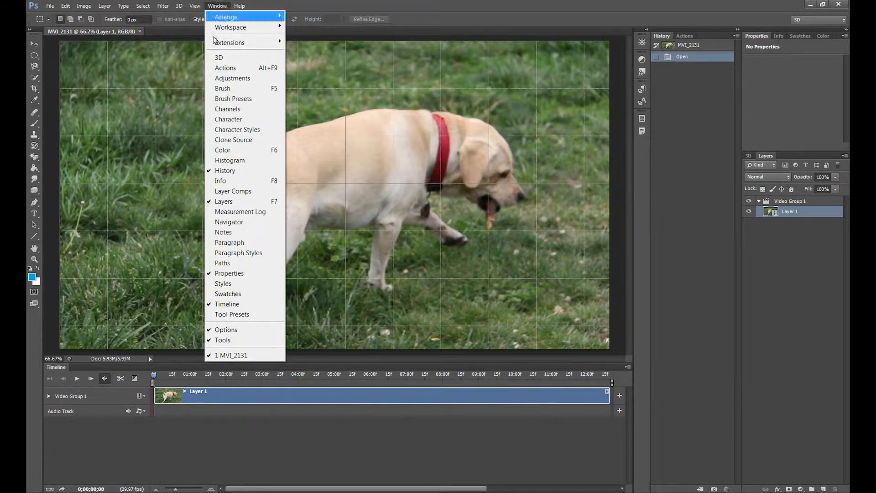
{"action": "left_click", "coordinate": [232, 451]}
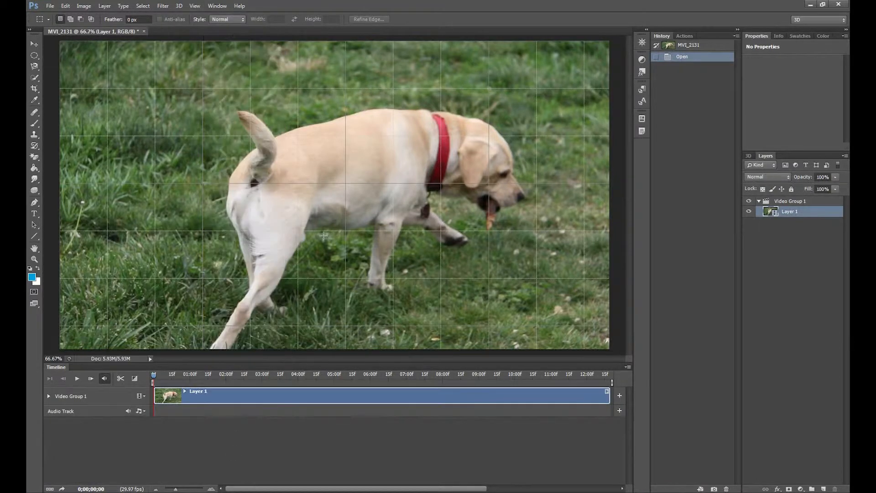
Step: Hide the grid overlay on the MVI_2131 video document
{"action": "left_click", "coordinate": [195, 6]}
{"action": "mouse_move", "coordinate": [223, 166]}
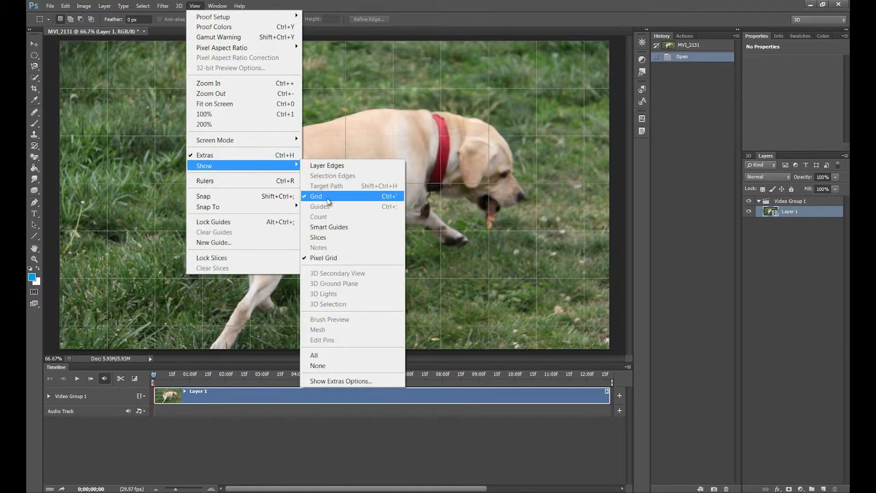
{"action": "left_click", "coordinate": [315, 197]}
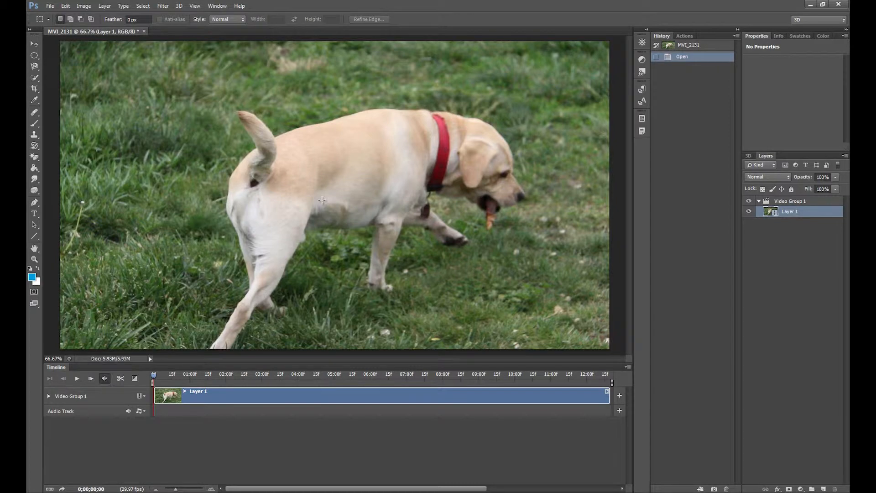
Step: Preview the opening of the dog clip, mute its audio track and resume playback
{"action": "key", "text": "space"}
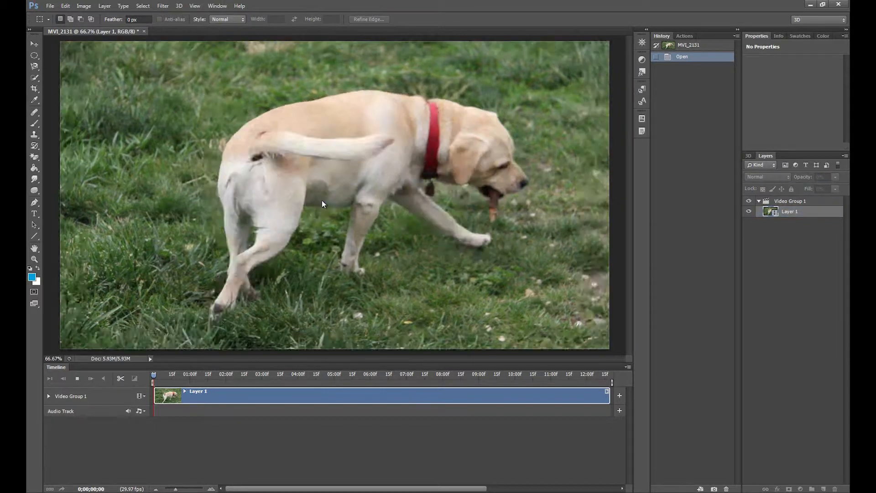
{"action": "key", "text": "space"}
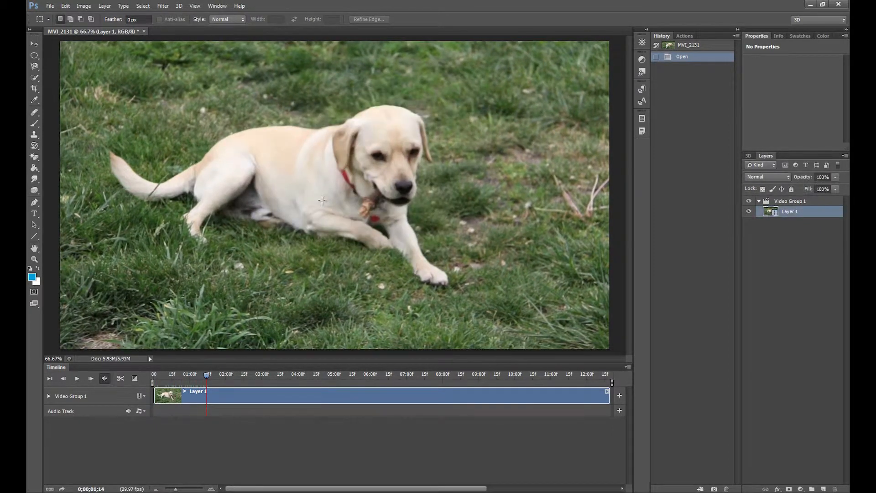
{"action": "left_click", "coordinate": [128, 410]}
{"action": "key", "text": "space"}
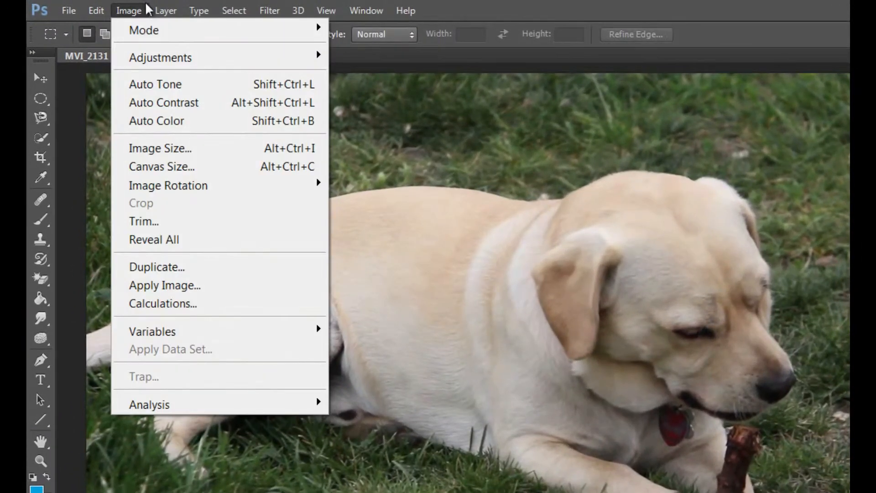
Step: Add a Black & White adjustment layer above the video layer and play the clip to preview the effect
{"action": "mouse_move", "coordinate": [164, 10]}
{"action": "mouse_move", "coordinate": [196, 191]}
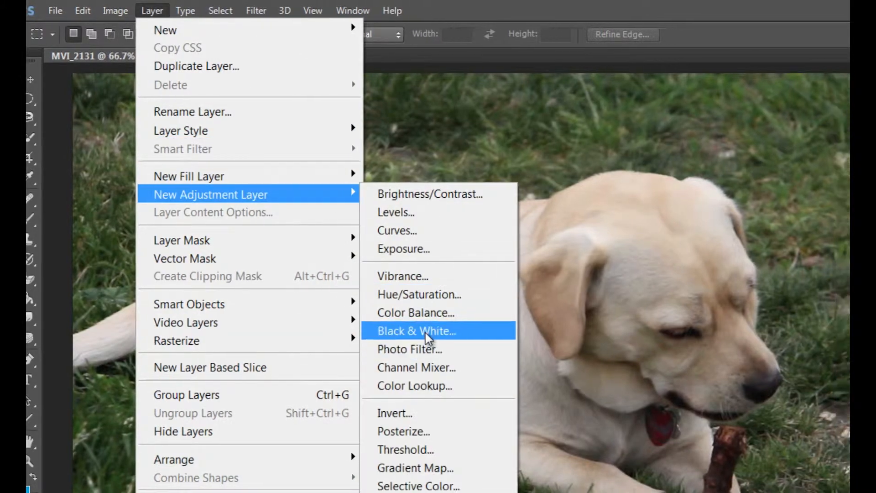
{"action": "left_click", "coordinate": [424, 331]}
{"action": "left_click", "coordinate": [757, 254]}
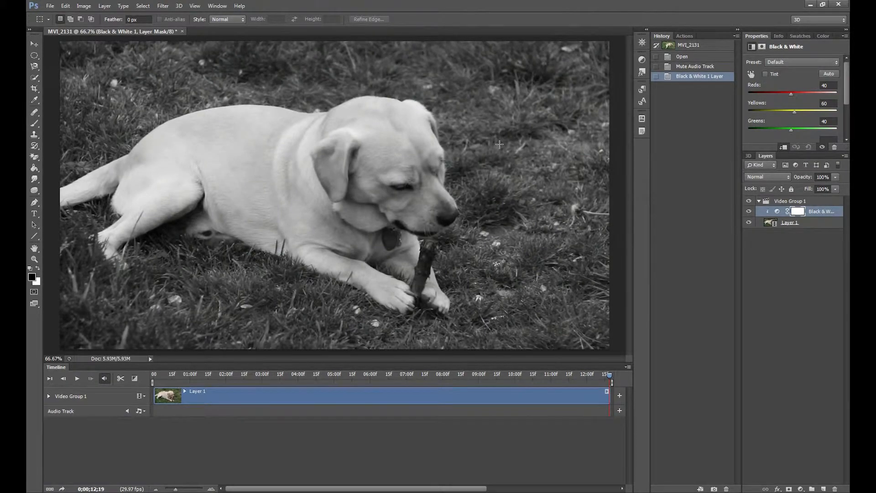
{"action": "key", "text": "space"}
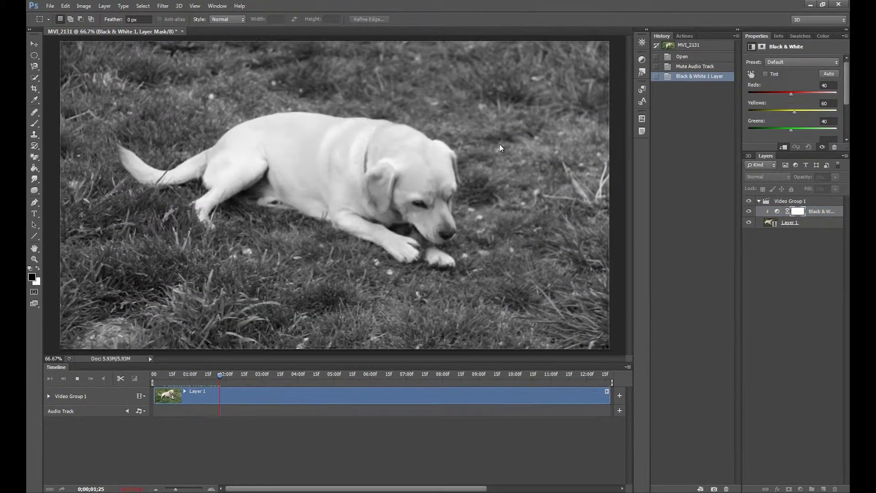
{"action": "key", "text": "space"}
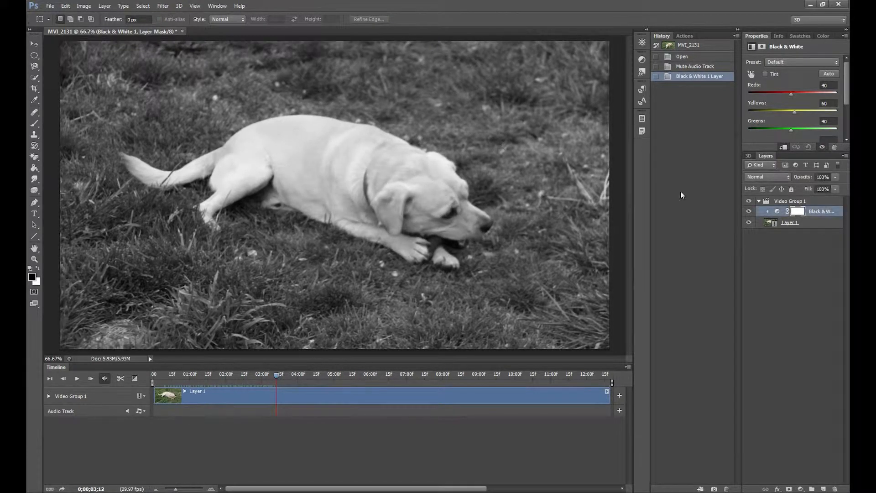
Step: Delete the Black & White adjustment layer from Video Group 1
{"action": "left_click", "coordinate": [790, 212]}
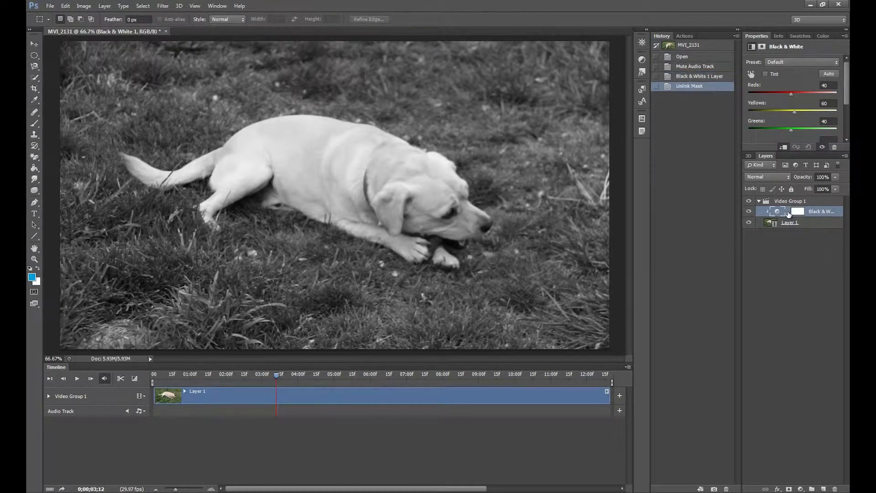
{"action": "left_click_drag", "start_coordinate": [789, 214], "coordinate": [834, 481]}
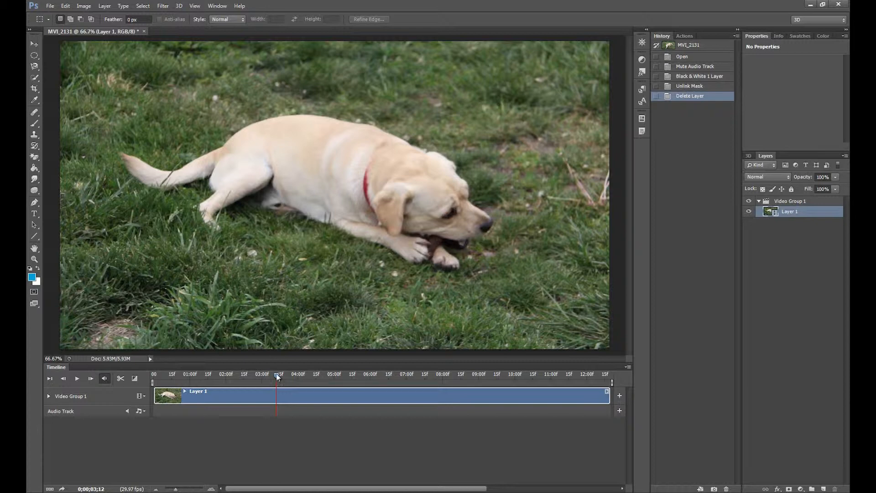
Step: Return the playhead to the start of the timeline and play the clip up to 0;00;03;27
{"action": "left_click_drag", "start_coordinate": [168, 376], "coordinate": [111, 383]}
{"action": "key", "text": "space"}
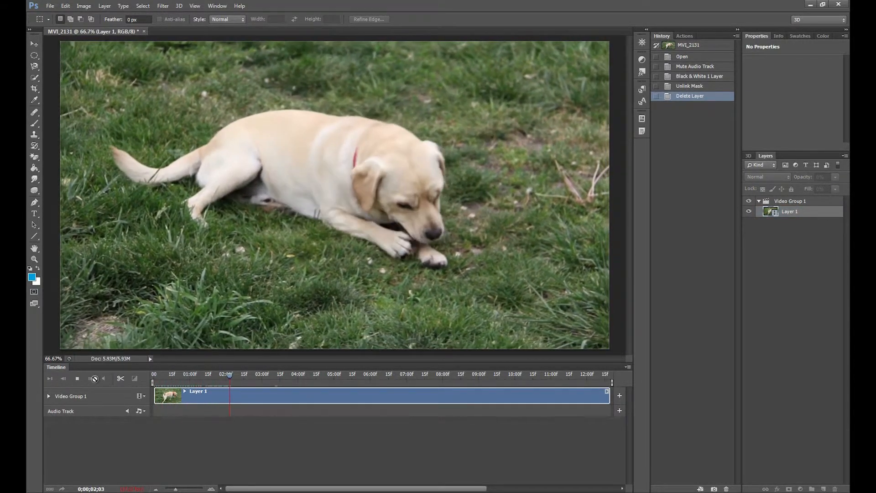
{"action": "key", "text": "space"}
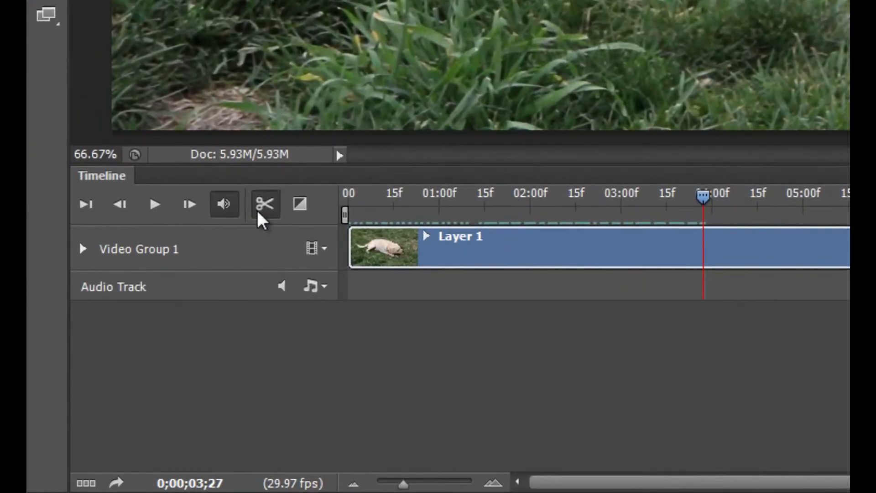
Step: Split the dog clip at the playhead and undo the split
{"action": "left_click", "coordinate": [268, 201]}
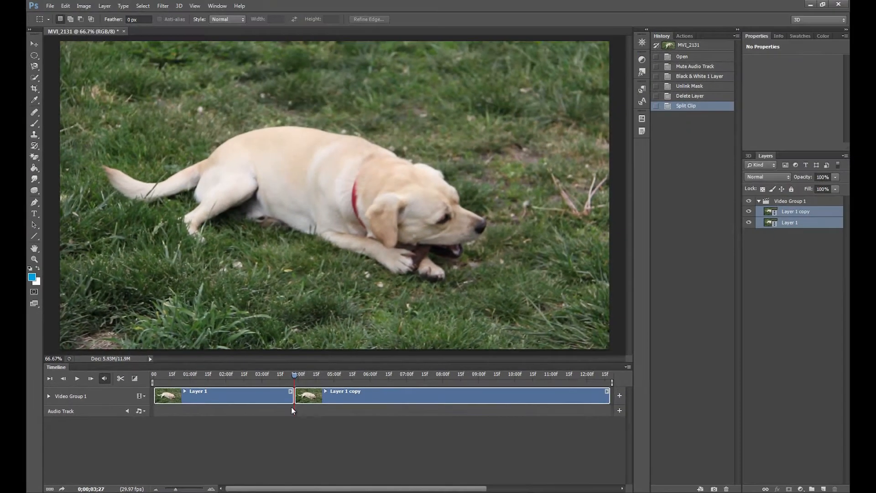
{"action": "key", "text": "ctrl+z"}
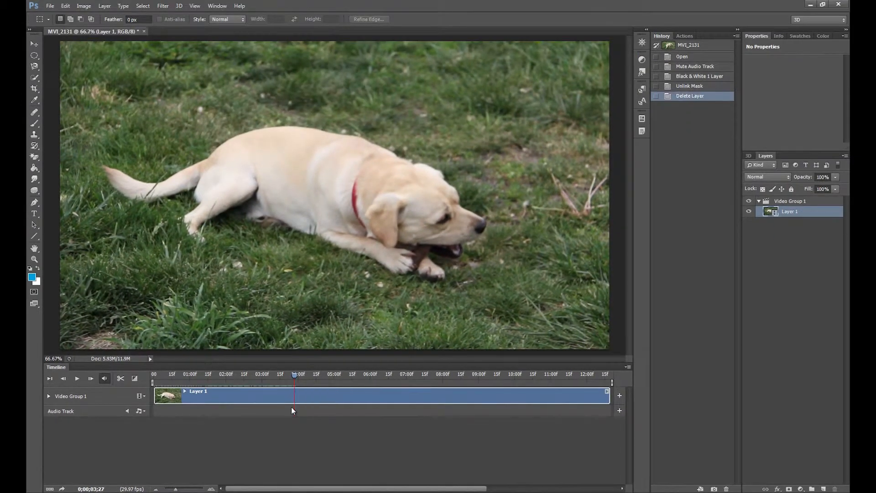
Step: Trim the end of the dog clip back to the playhead, ending it at 0;00;03;26
{"action": "left_click_drag", "start_coordinate": [609, 395], "coordinate": [292, 395]}
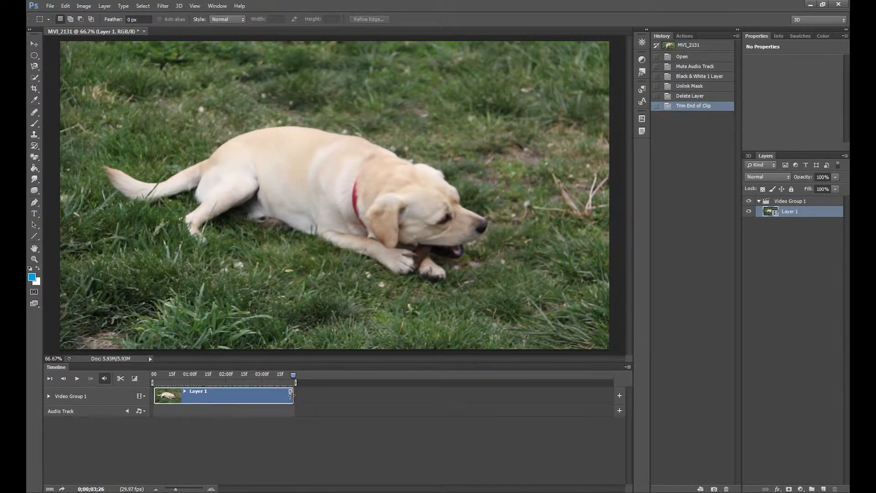
{"action": "key", "text": "space"}
Step: Switch to Bridge, select IMG_2127.JPG together with MVI_2132.MOV, and open both in Photoshop
{"action": "key", "text": "alt+Tab"}
{"action": "scroll", "coordinate": [553, 274], "scroll_direction": "up", "scroll_amount": 1}
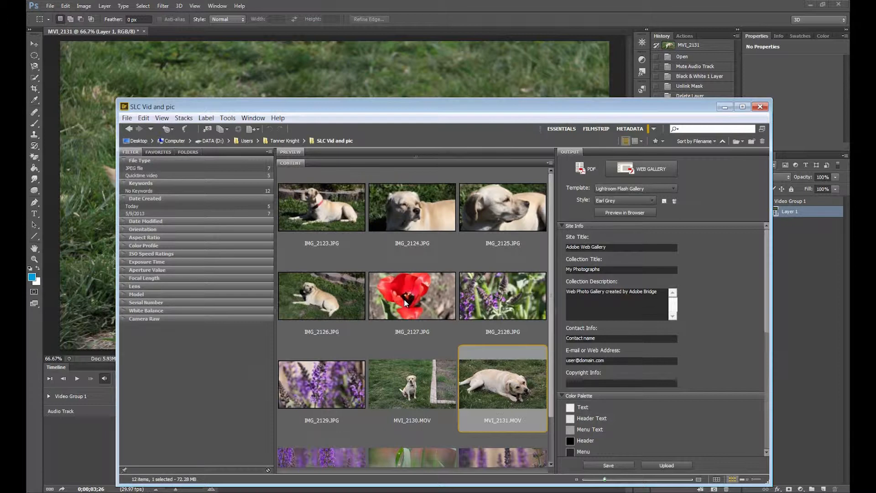
{"action": "left_click", "coordinate": [407, 302]}
{"action": "scroll", "coordinate": [546, 397], "scroll_direction": "down", "scroll_amount": 2}
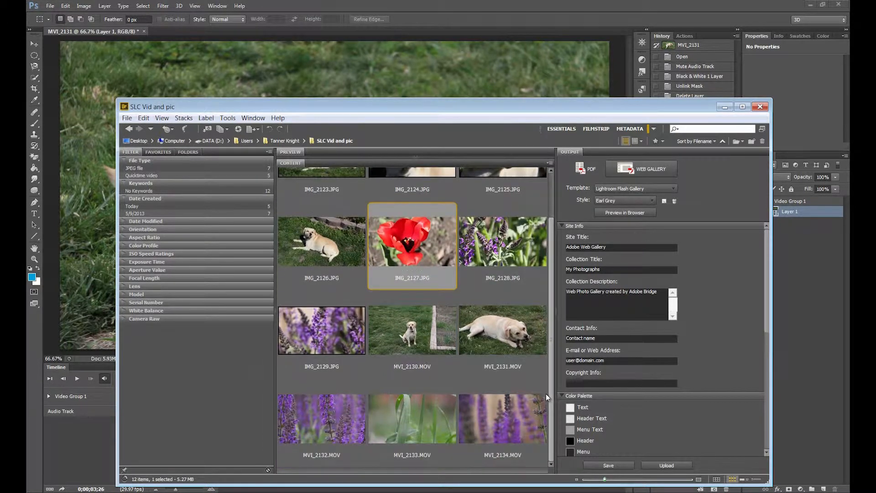
{"action": "left_click", "coordinate": [293, 414], "text": "ctrl"}
{"action": "left_click_drag", "start_coordinate": [293, 413], "coordinate": [799, 284]}
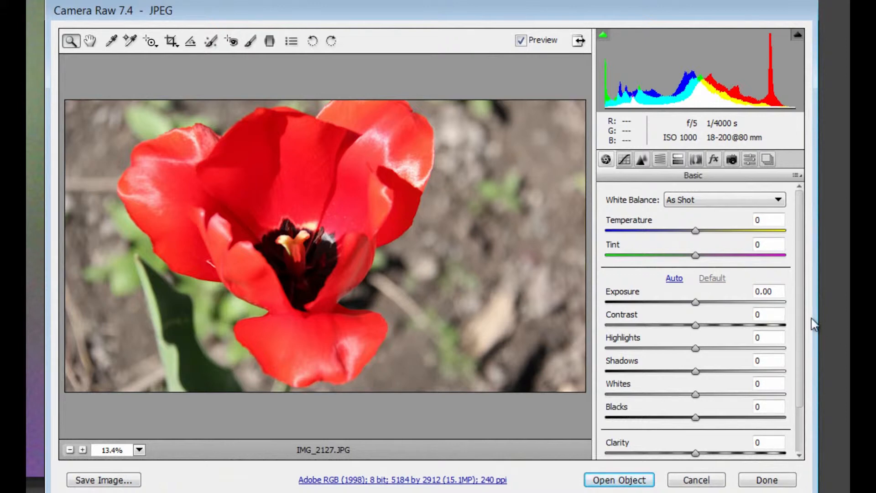
Step: Set IMG_2127's Exposure to -0.15, Contrast +16, Highlights -7, Shadows -16 and Whites +28 in Camera Raw, and open it as a smart object
{"action": "left_click_drag", "start_coordinate": [796, 312], "coordinate": [803, 384]}
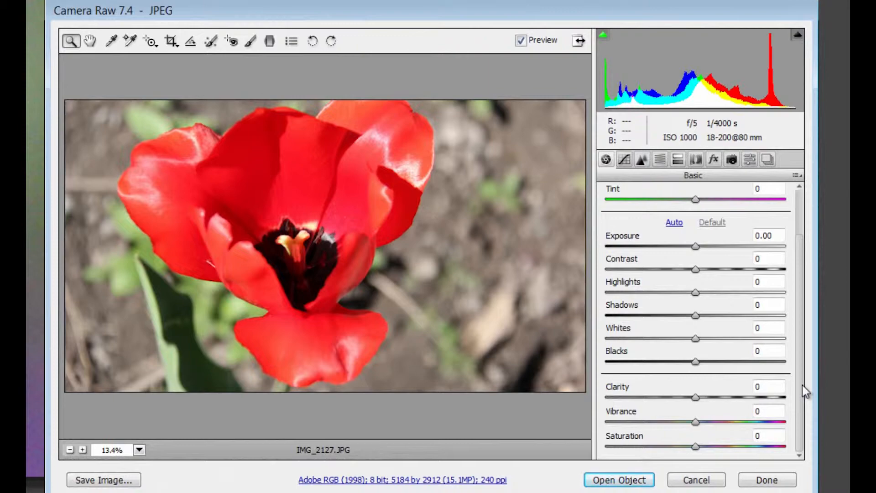
{"action": "left_click_drag", "start_coordinate": [697, 272], "coordinate": [693, 247]}
{"action": "left_click_drag", "start_coordinate": [695, 292], "coordinate": [721, 339]}
{"action": "left_click", "coordinate": [695, 315]}
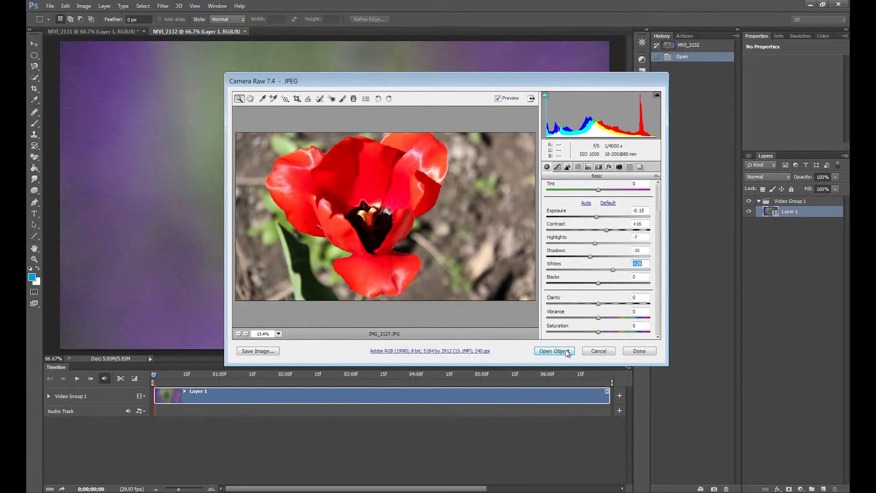
{"action": "left_click", "coordinate": [567, 352]}
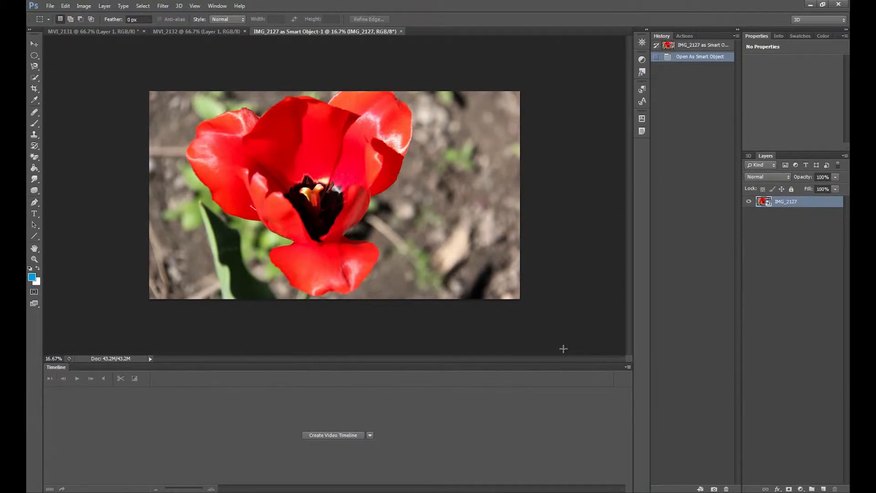
Step: Duplicate the IMG_2127 tulip layer into the MVI_2131 document
{"action": "right_click", "coordinate": [791, 204]}
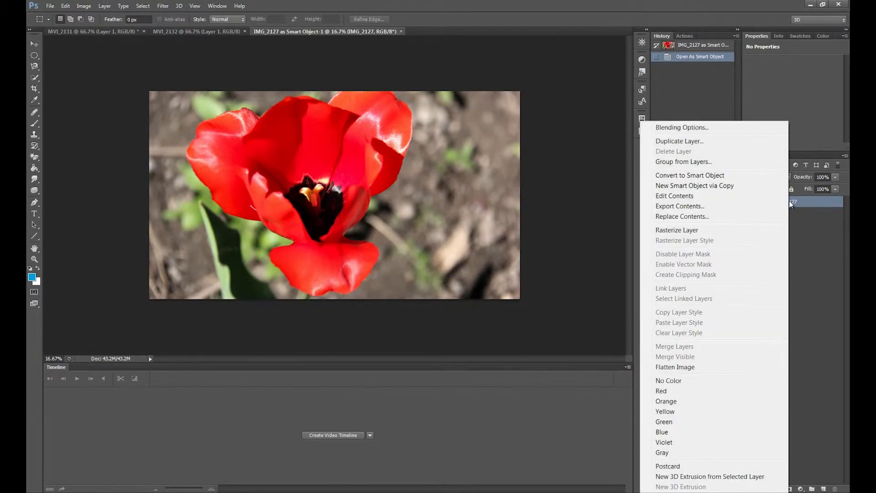
{"action": "left_click", "coordinate": [698, 141]}
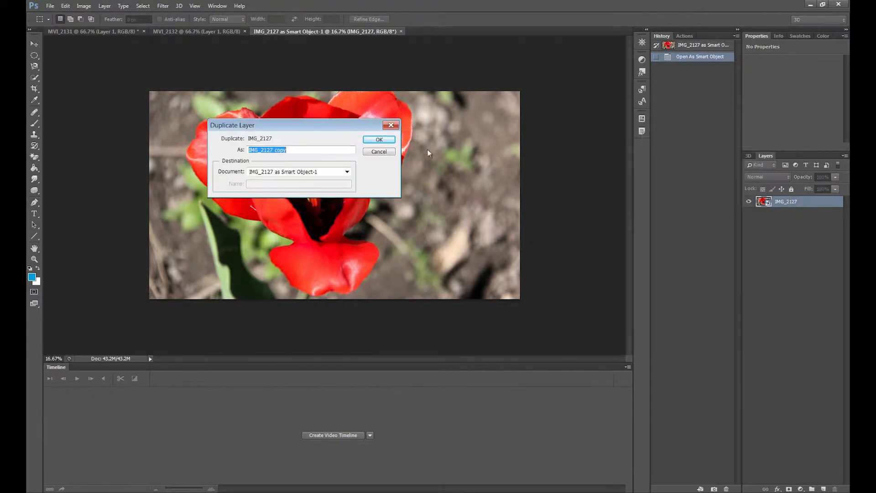
{"action": "left_click", "coordinate": [346, 173]}
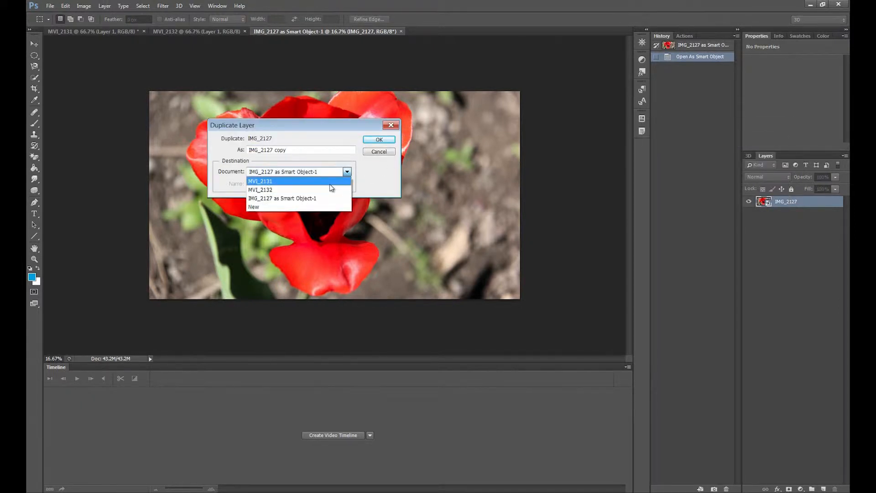
{"action": "left_click", "coordinate": [330, 184]}
{"action": "left_click", "coordinate": [379, 140]}
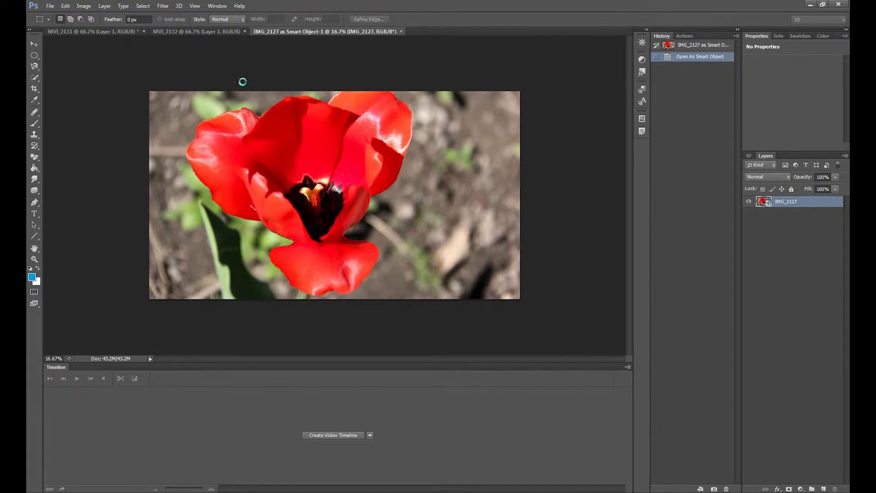
Step: Duplicate the video layer of MVI_2132 into the MVI_2131 document
{"action": "left_click", "coordinate": [207, 32]}
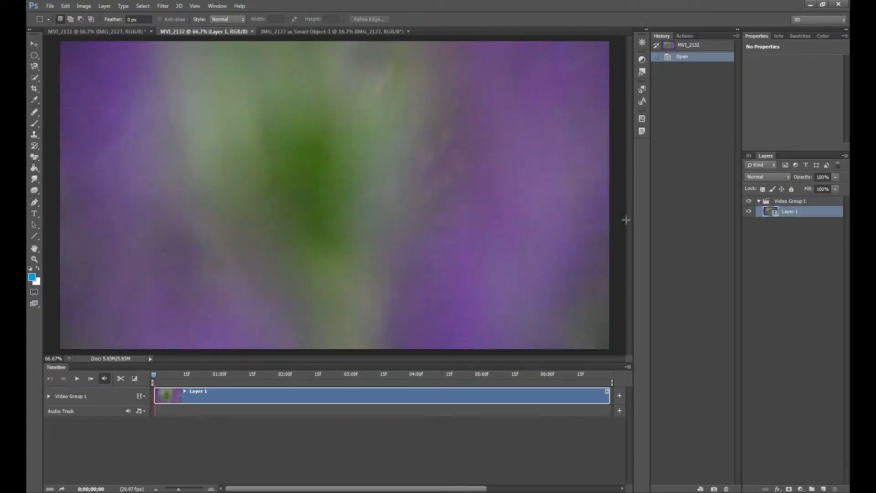
{"action": "right_click", "coordinate": [774, 213]}
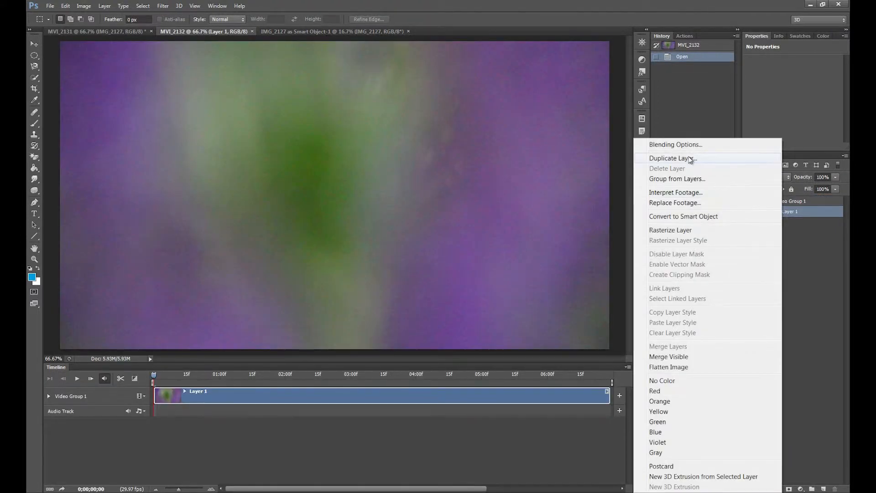
{"action": "left_click", "coordinate": [662, 157]}
{"action": "left_click", "coordinate": [347, 172]}
{"action": "left_click", "coordinate": [319, 184]}
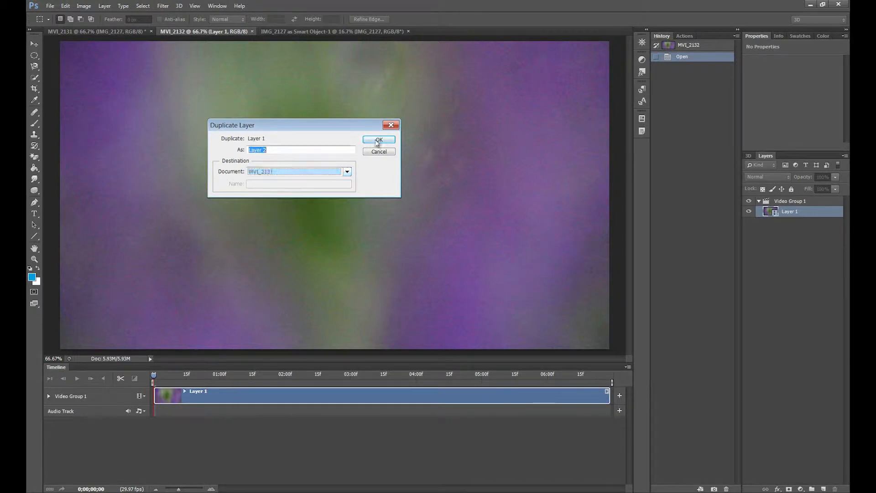
{"action": "left_click", "coordinate": [380, 139]}
Step: Return to the MVI_2131 document and expand Video Group 1 to list its layers
{"action": "left_click", "coordinate": [114, 31]}
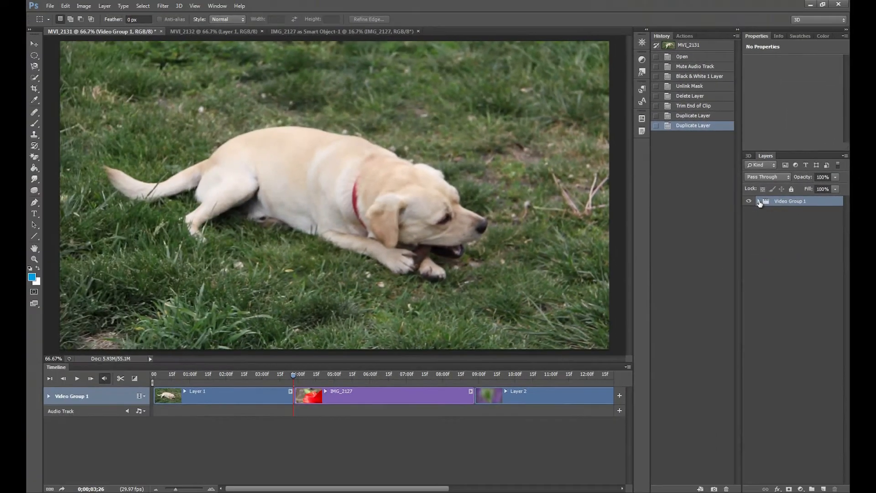
{"action": "left_click", "coordinate": [640, 226]}
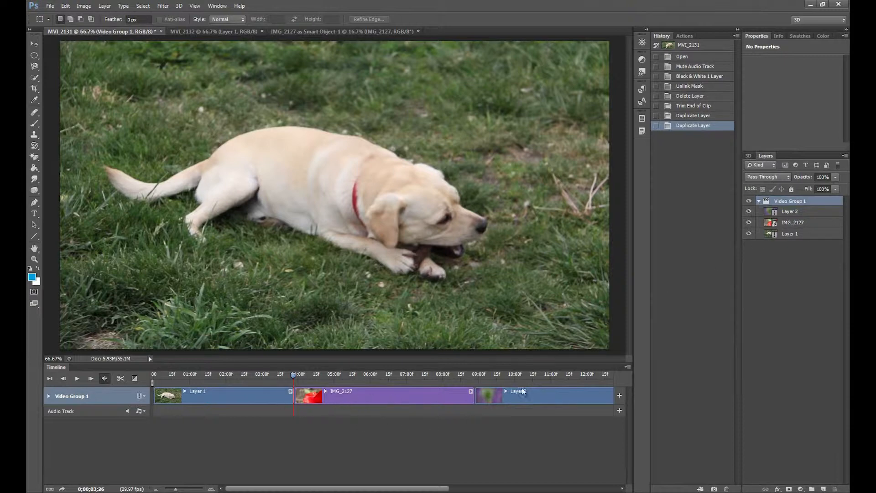
Step: Play the timeline from the beginning into the tulip clip to preview the sequence
{"action": "left_click_drag", "start_coordinate": [293, 375], "coordinate": [127, 378]}
{"action": "key", "text": "space"}
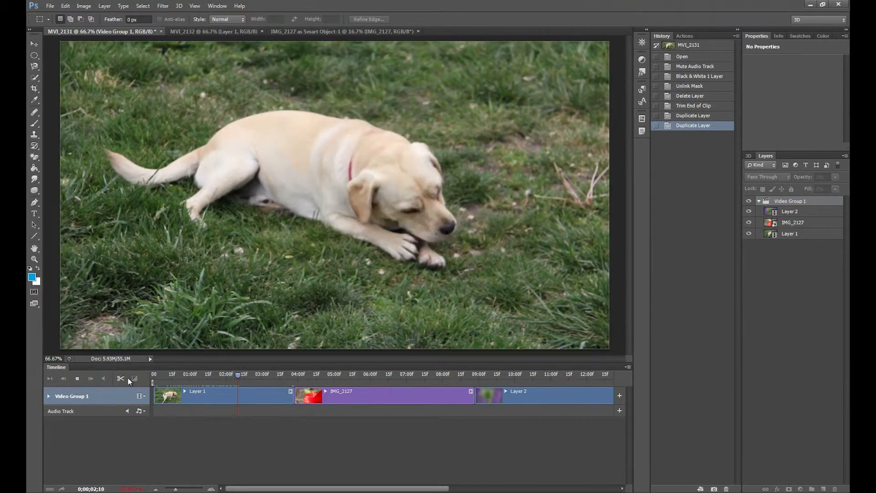
{"action": "key", "text": "space"}
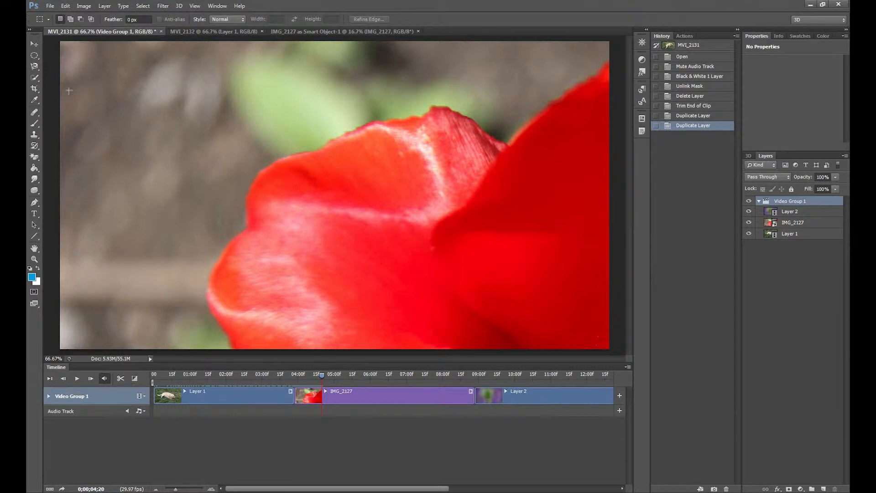
Step: Try to reposition the tulip image with the Move tool while Video Group 1 is selected, bringing the flower's center into the frame
{"action": "left_click", "coordinate": [34, 43]}
{"action": "left_click_drag", "start_coordinate": [337, 193], "coordinate": [182, 91]}
{"action": "left_click_drag", "start_coordinate": [332, 240], "coordinate": [268, 105]}
{"action": "left_click_drag", "start_coordinate": [324, 196], "coordinate": [264, 158]}
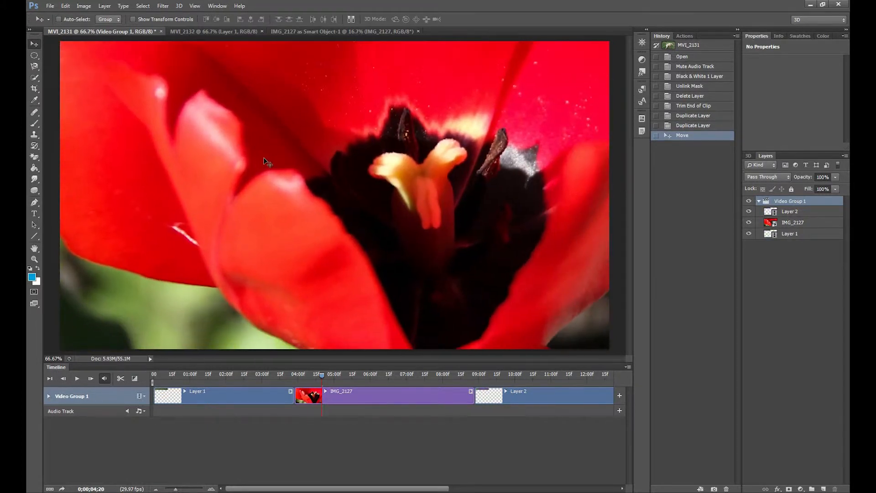
Step: Try to scale Video Group 1 down with Free Transform to fit the tulip, and check the frames of the other two clips
{"action": "key", "text": "ctrl+t"}
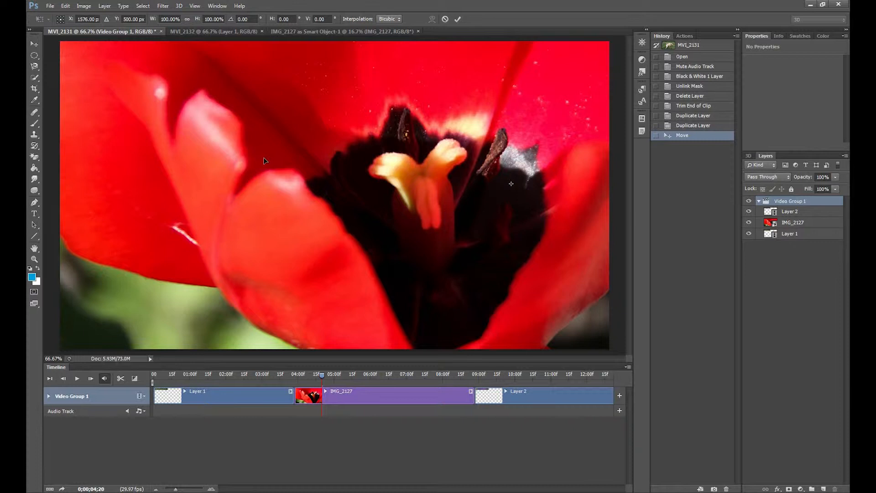
{"action": "key", "text": "ctrl+0"}
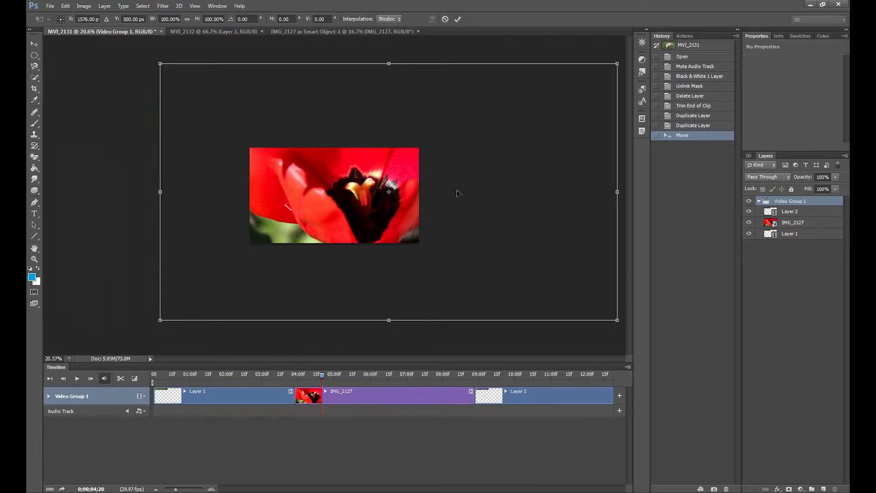
{"action": "left_click_drag", "start_coordinate": [617, 320], "coordinate": [346, 183]}
{"action": "left_click_drag", "start_coordinate": [311, 148], "coordinate": [385, 222]}
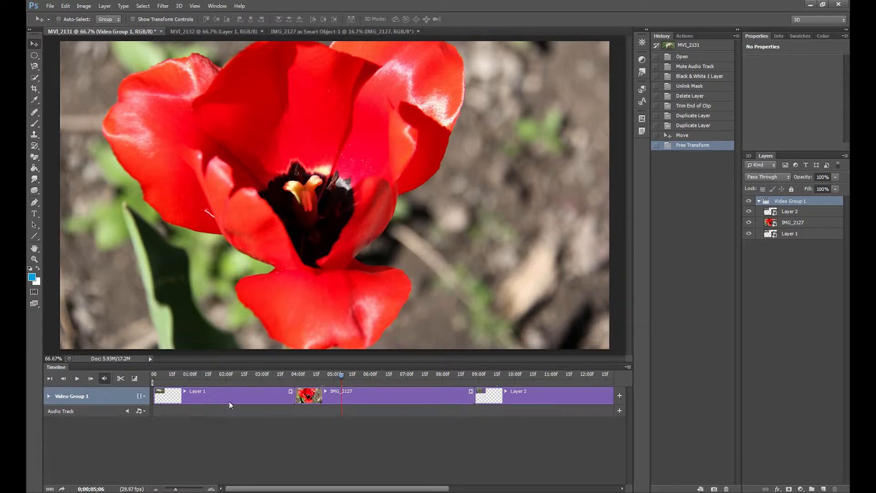
{"action": "left_click", "coordinate": [491, 385]}
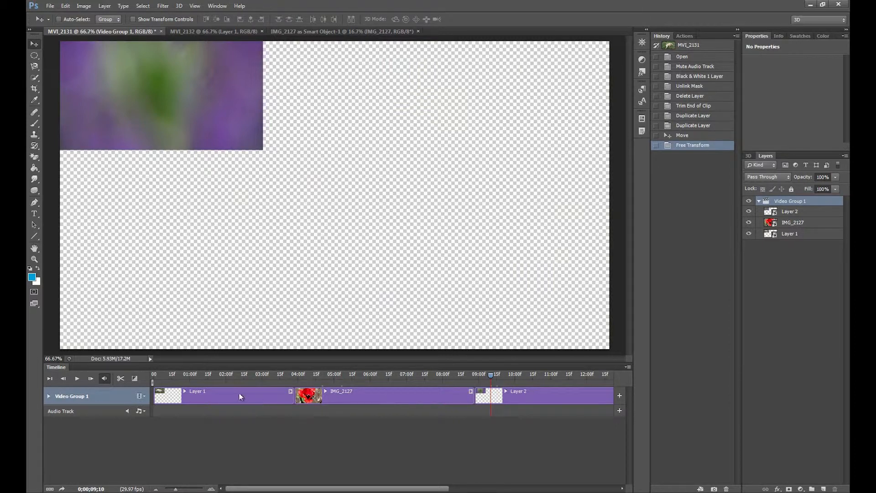
{"action": "left_click", "coordinate": [238, 378]}
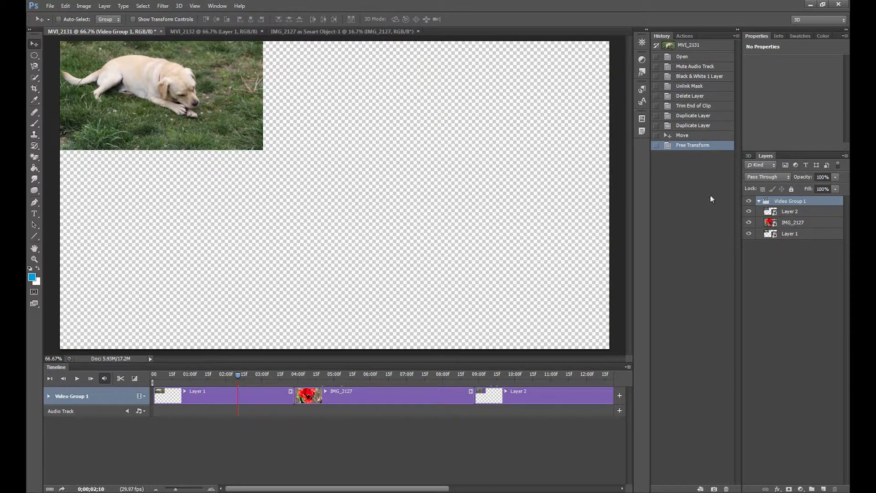
Step: Delete the Free Transform and Move states from the document history
{"action": "right_click", "coordinate": [688, 146]}
{"action": "left_click", "coordinate": [712, 163]}
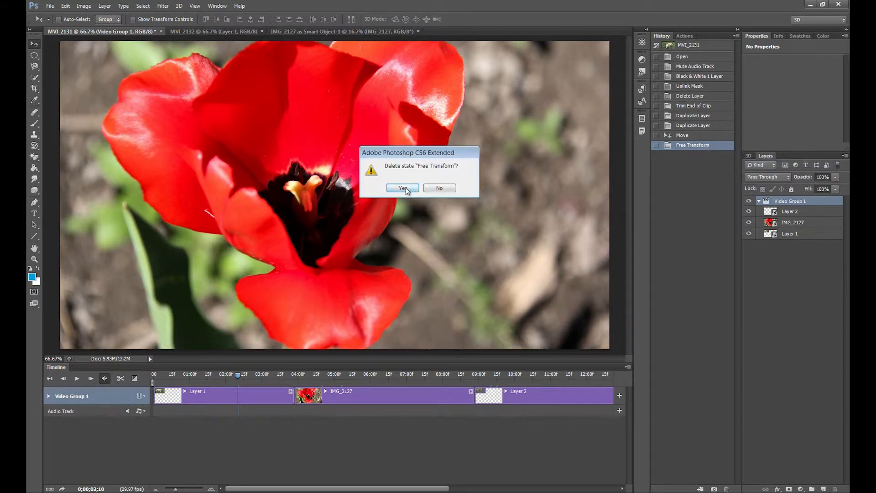
{"action": "left_click", "coordinate": [406, 191]}
{"action": "left_click", "coordinate": [255, 375]}
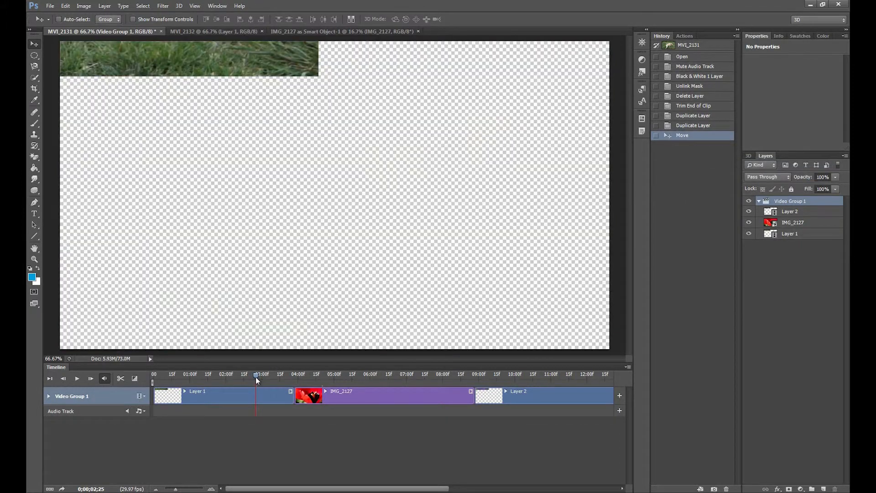
{"action": "right_click", "coordinate": [682, 137]}
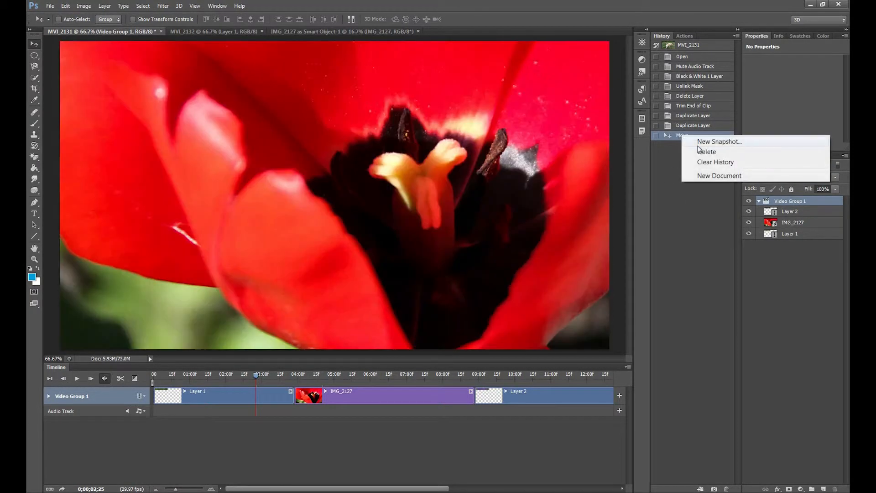
{"action": "left_click", "coordinate": [703, 151]}
{"action": "left_click", "coordinate": [397, 189]}
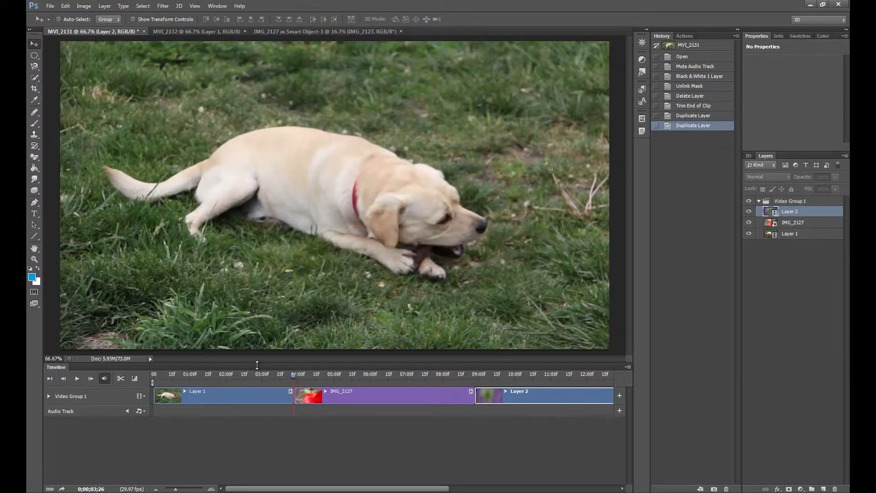
Step: Move the IMG_2127 layer out of Video Group 1 to the top of the layer stack
{"action": "left_click", "coordinate": [263, 377]}
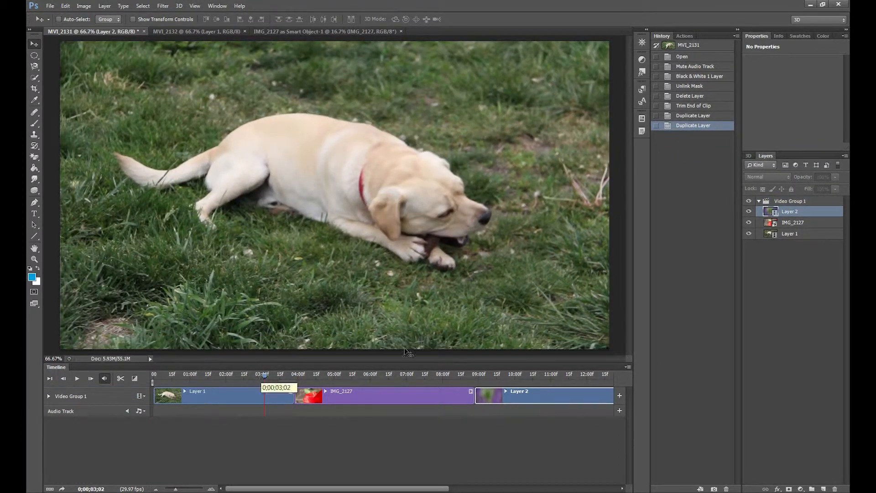
{"action": "left_click_drag", "start_coordinate": [787, 225], "coordinate": [783, 195]}
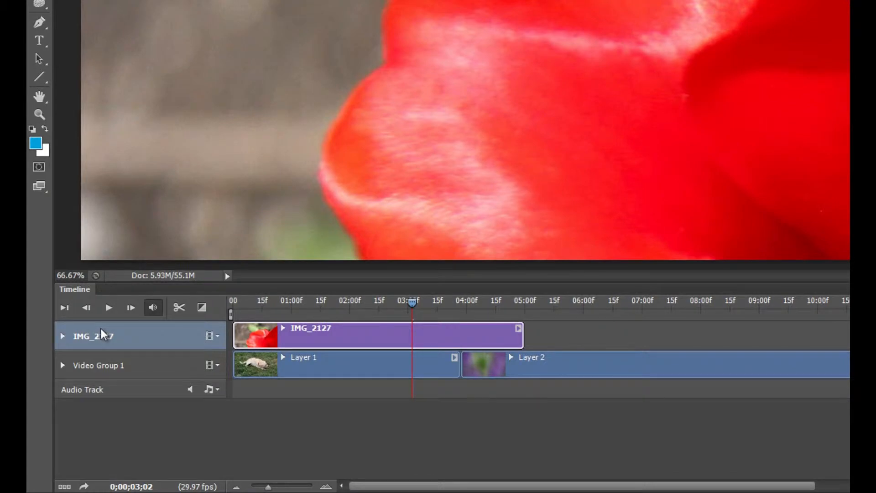
Step: Position the IMG_2127 clip to start where Layer 1 ends, and shift the Layer 2 clip to start where IMG_2127 ends
{"action": "left_click_drag", "start_coordinate": [297, 337], "coordinate": [396, 348]}
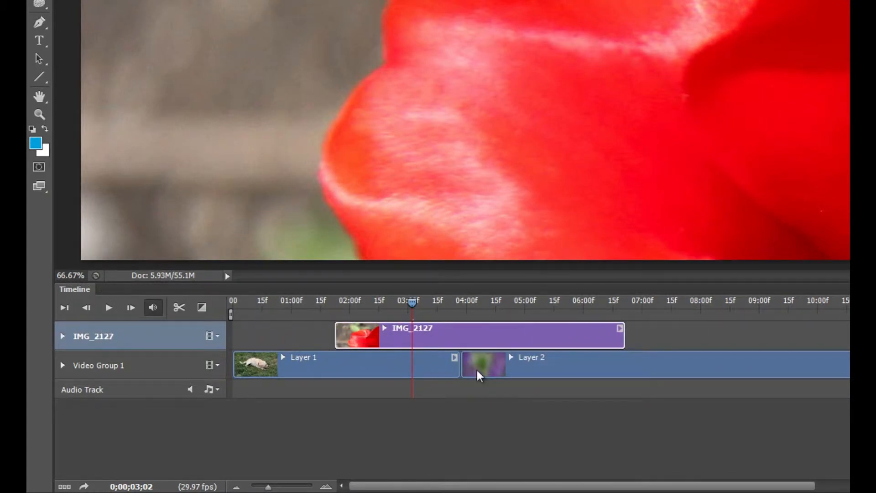
{"action": "left_click_drag", "start_coordinate": [505, 368], "coordinate": [767, 368]}
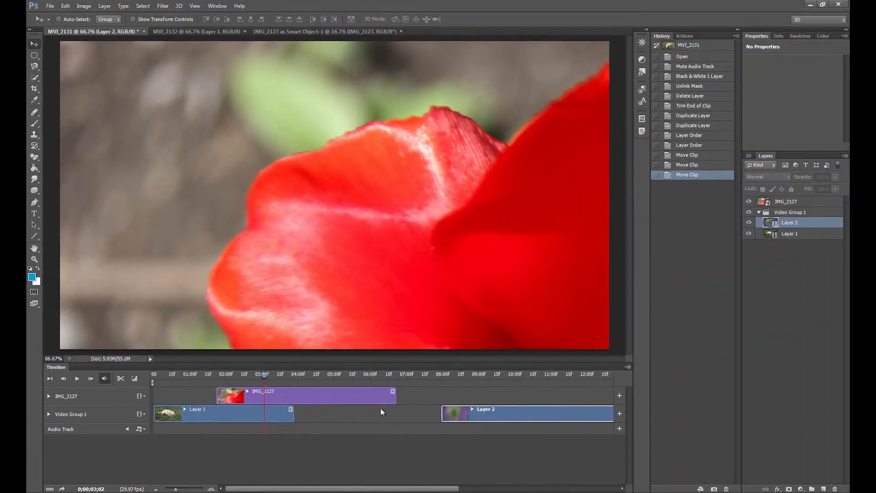
{"action": "left_click_drag", "start_coordinate": [319, 396], "coordinate": [382, 400]}
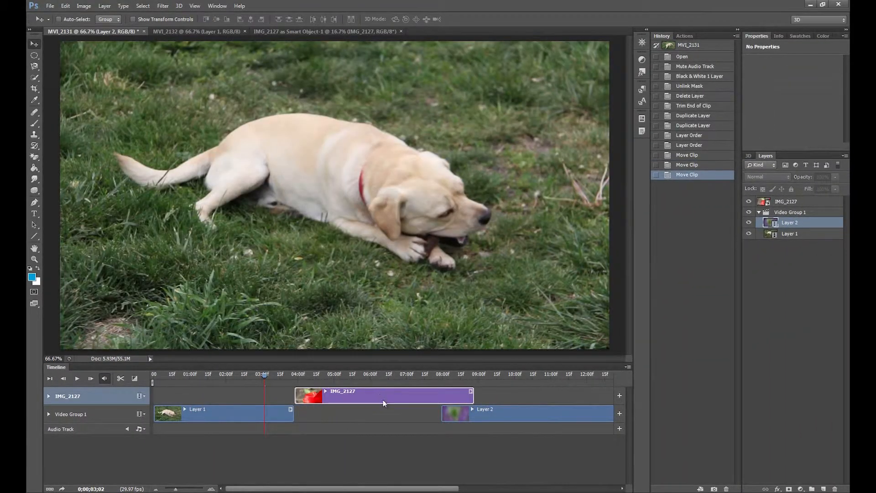
{"action": "left_click_drag", "start_coordinate": [471, 414], "coordinate": [504, 414]}
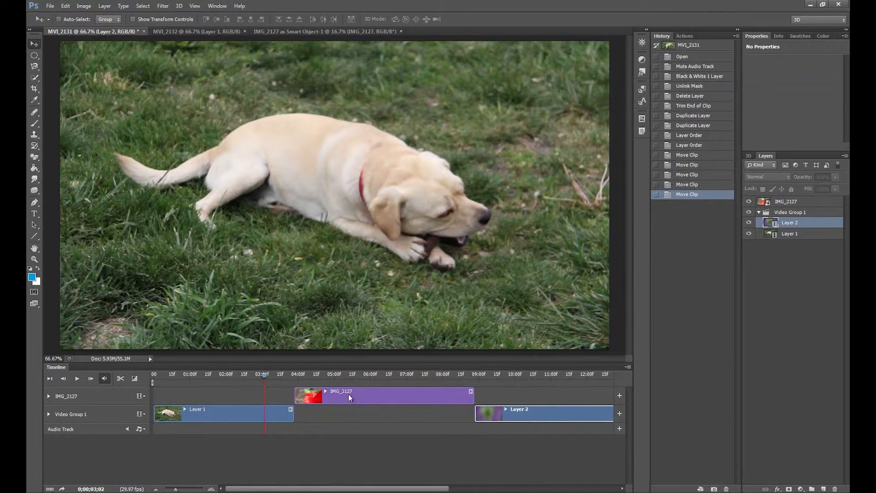
{"action": "key", "text": "space"}
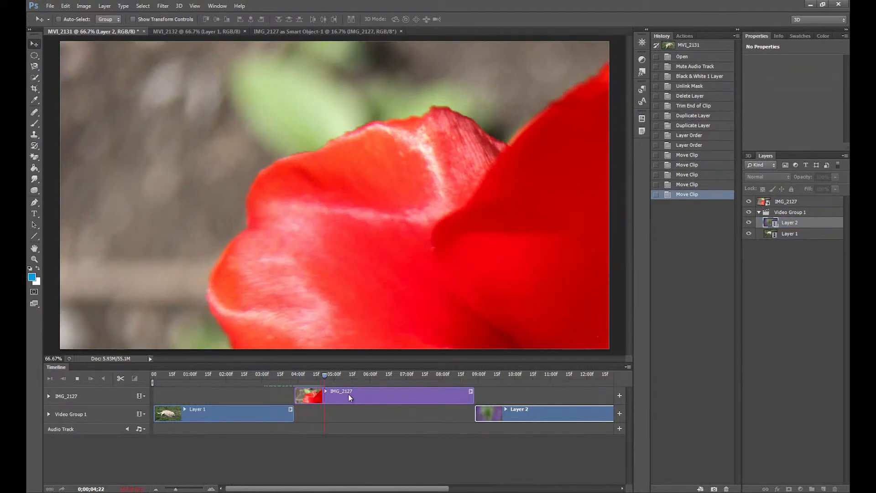
Step: Scale the IMG_2127 clip proportionally to about 125% with Free Transform so the whole tulip fits the canvas
{"action": "left_click", "coordinate": [349, 393]}
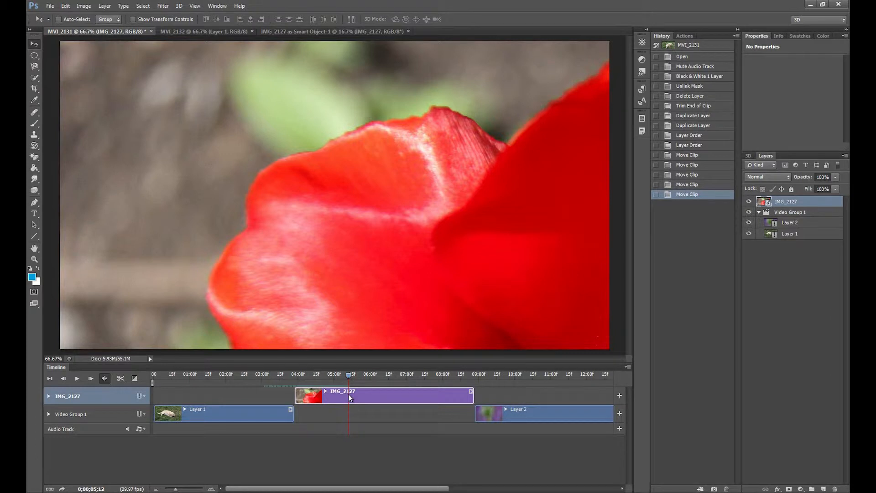
{"action": "key", "text": "ctrl+t"}
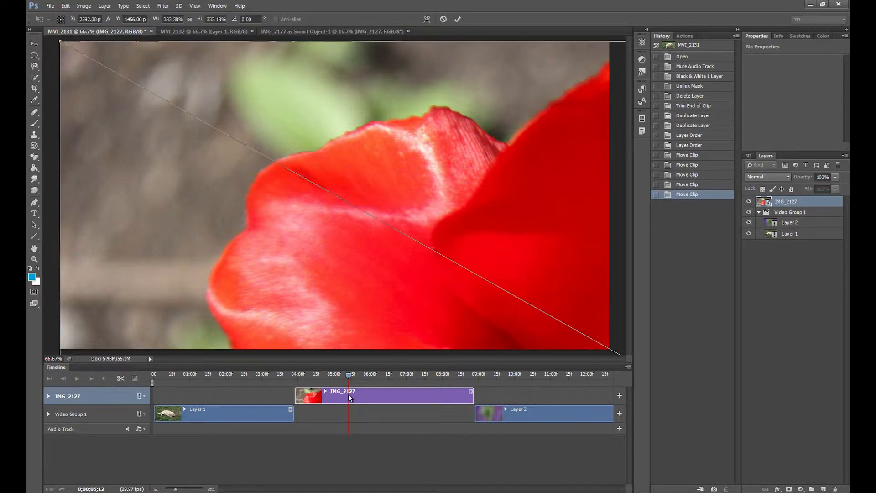
{"action": "key", "text": "ctrl+0"}
{"action": "left_click_drag", "start_coordinate": [603, 347], "coordinate": [396, 233]}
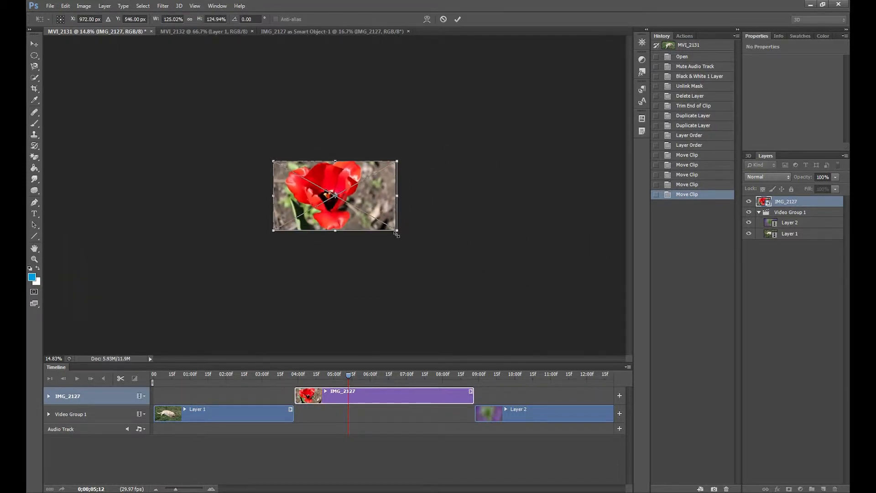
{"action": "key", "text": "ctrl+0"}
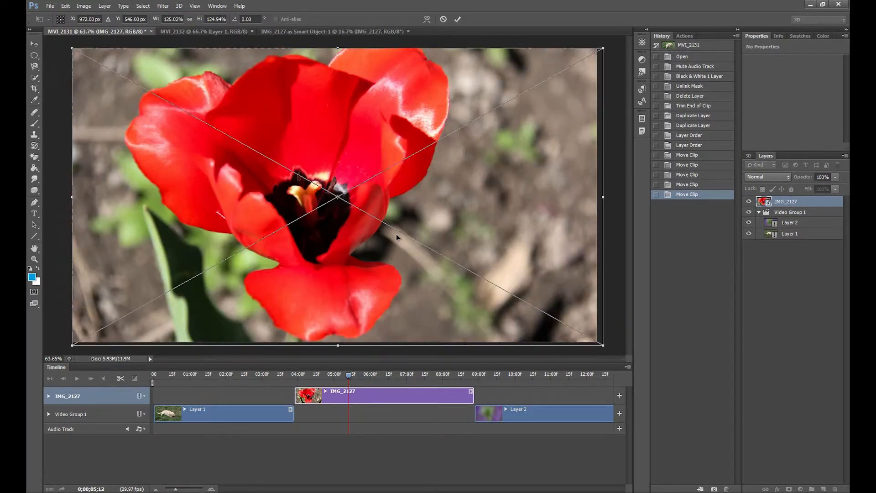
{"action": "left_click", "coordinate": [458, 19]}
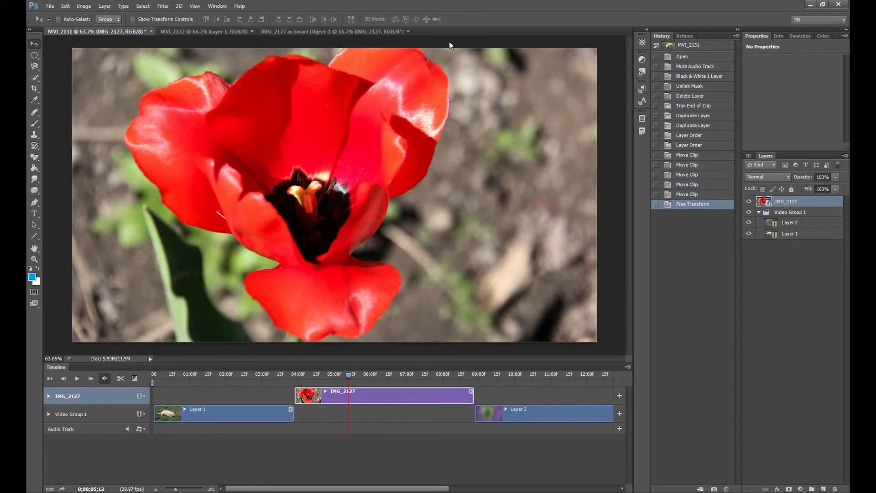
Step: Play the timeline across the cuts into and out of the tulip clip to check the transitions
{"action": "left_click", "coordinate": [269, 371]}
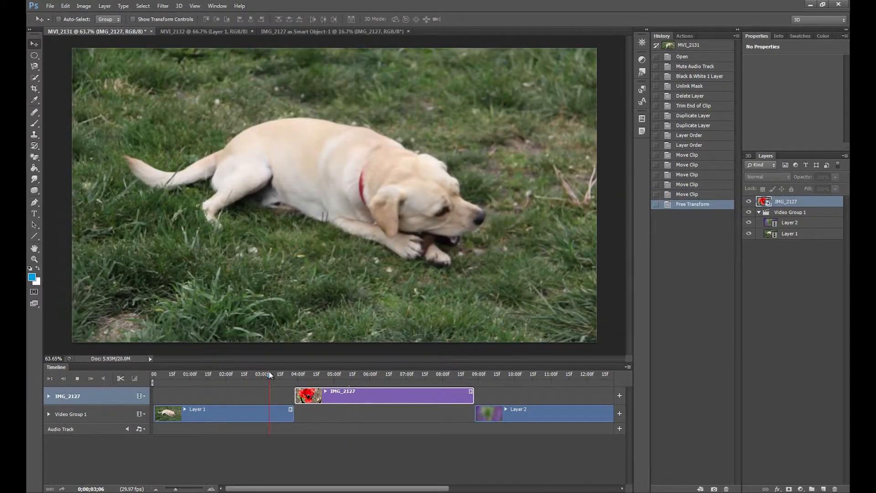
{"action": "key", "text": "space"}
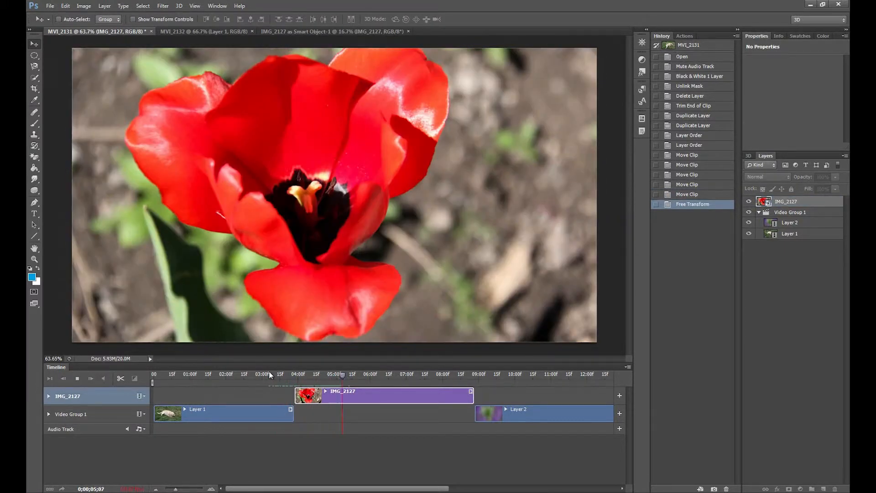
{"action": "key", "text": "space"}
{"action": "left_click", "coordinate": [466, 374]}
{"action": "key", "text": "space"}
{"action": "key", "text": "space"}
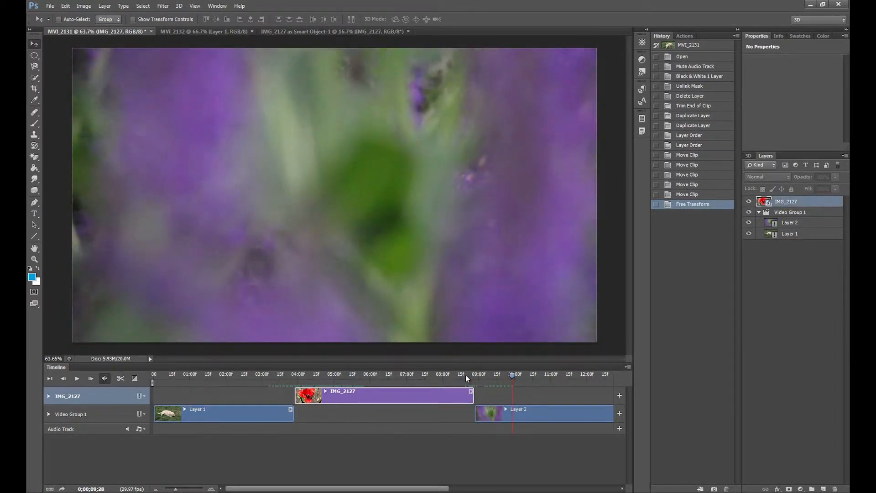
{"action": "left_click", "coordinate": [275, 376]}
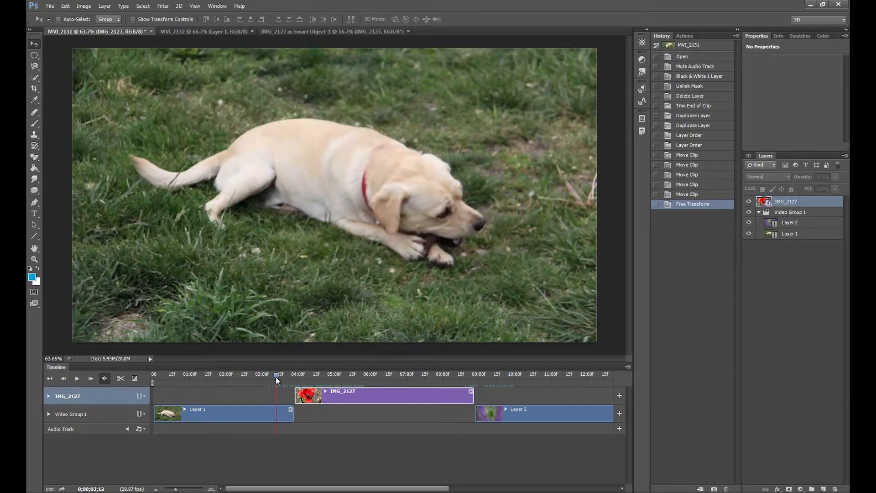
{"action": "key", "text": "space"}
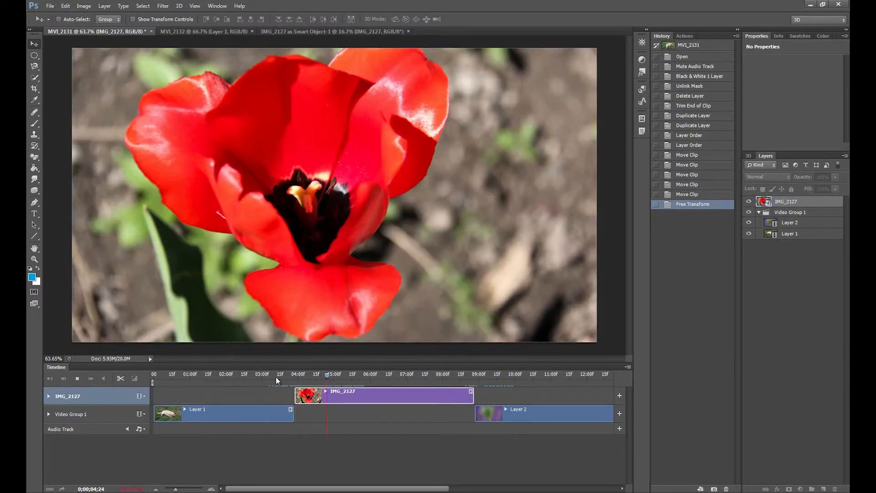
{"action": "key", "text": "space"}
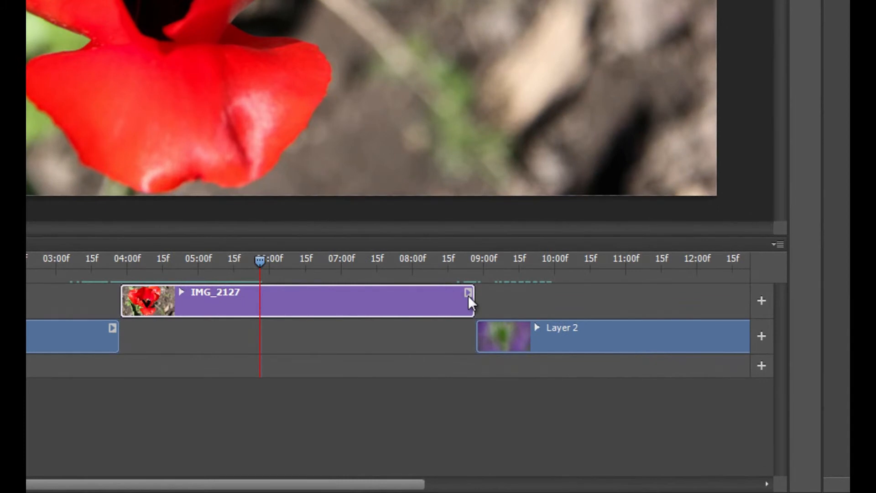
Step: Apply Pan & Zoom motion to the IMG_2127 clip with a pan direction of -124 and Zoom Out
{"action": "left_click", "coordinate": [468, 293]}
{"action": "left_click", "coordinate": [513, 214]}
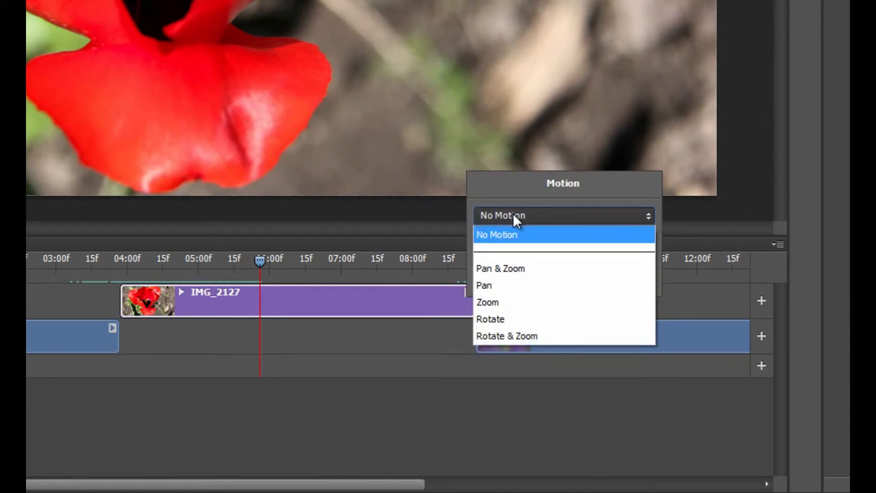
{"action": "left_click", "coordinate": [514, 267]}
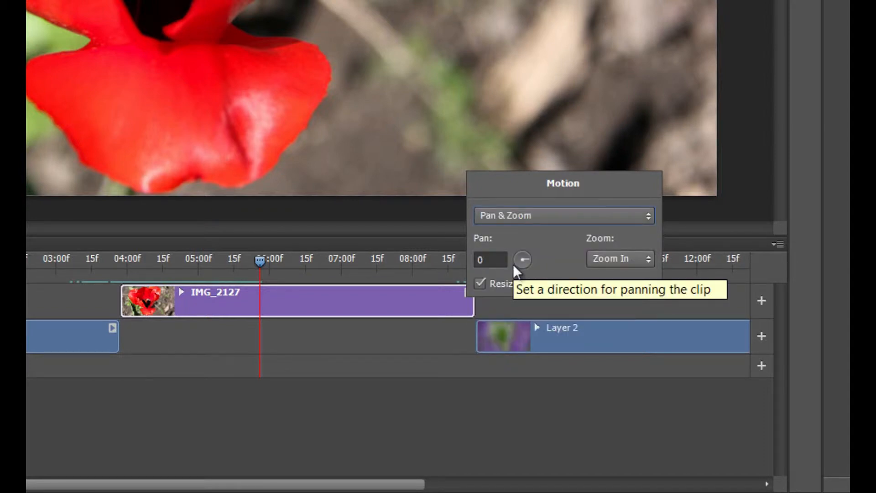
{"action": "left_click", "coordinate": [522, 266]}
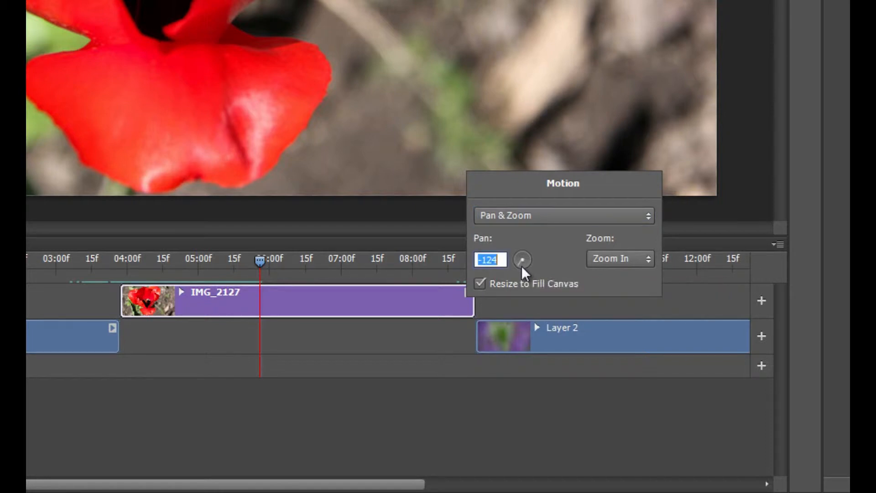
{"action": "left_click", "coordinate": [637, 256]}
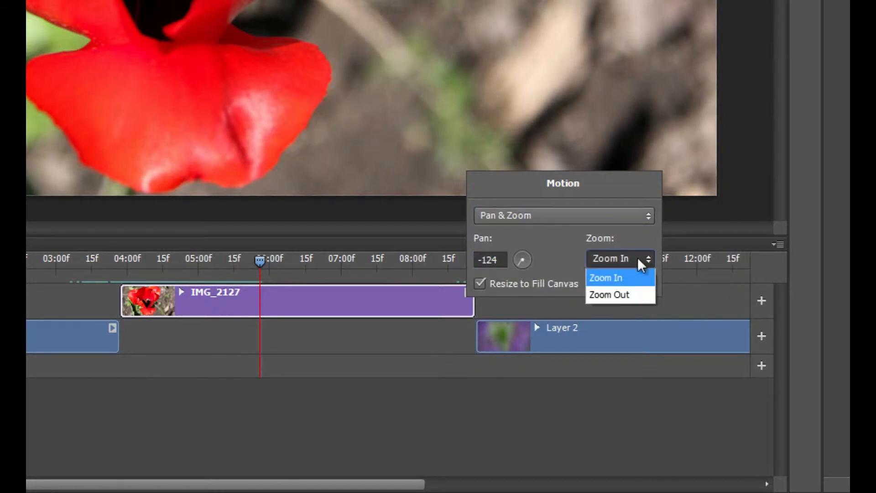
{"action": "left_click", "coordinate": [637, 295]}
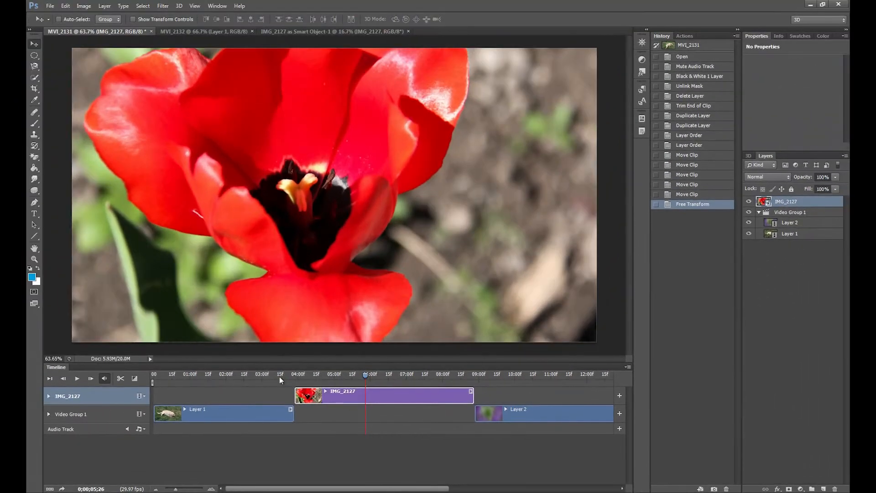
Step: Play the timeline from just before the IMG_2127 clip through the Layer 2 clip to review the pan and zoom
{"action": "left_click", "coordinate": [279, 377]}
{"action": "key", "text": "space"}
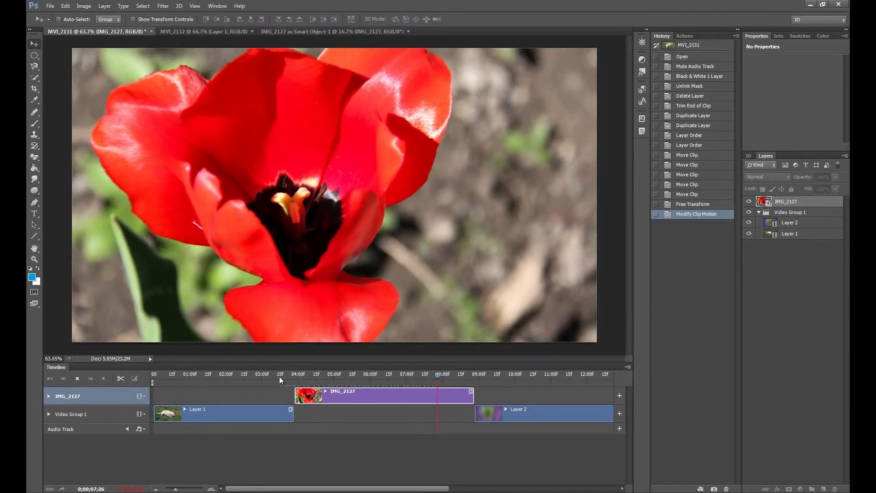
{"action": "key", "text": "space"}
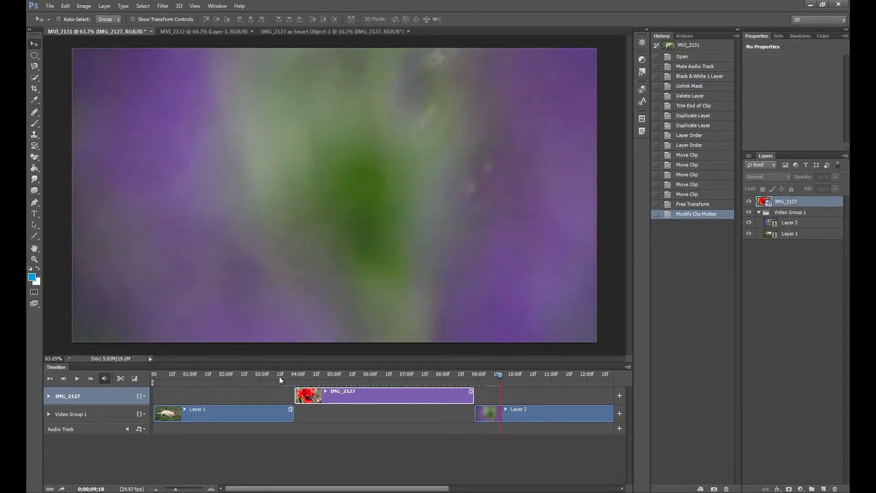
{"action": "key", "text": "space"}
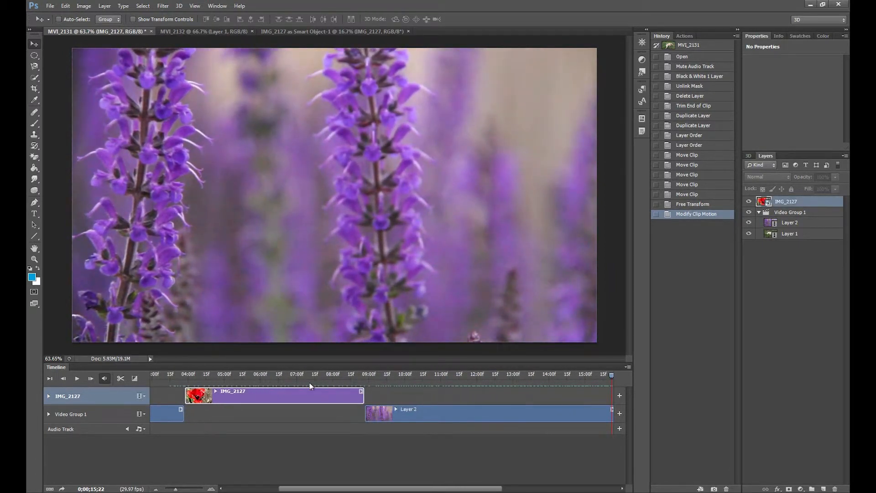
Step: Trim about 24 frames off the start of the Layer 2 clip, close the gap after IMG_2127, and play across the cut
{"action": "left_click_drag", "start_coordinate": [366, 417], "coordinate": [406, 413]}
{"action": "left_click", "coordinate": [344, 374]}
{"action": "key", "text": "space"}
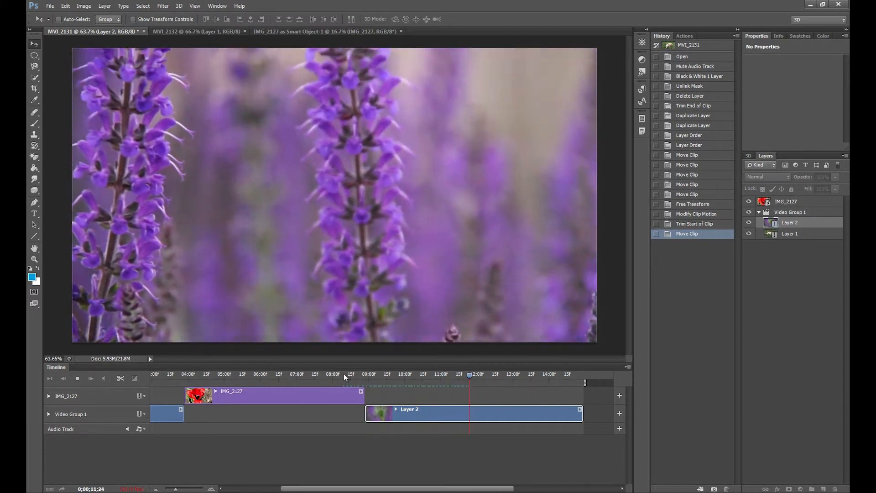
{"action": "key", "text": "space"}
Step: Play the timeline across the cut from the Layer 1 clip into the IMG_2127 clip
{"action": "left_click_drag", "start_coordinate": [346, 489], "coordinate": [292, 490]}
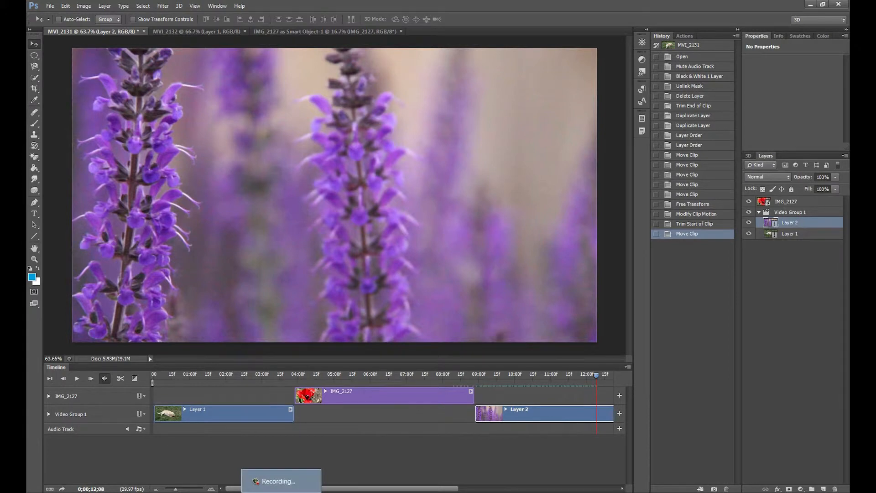
{"action": "left_click", "coordinate": [280, 381]}
{"action": "key", "text": "space"}
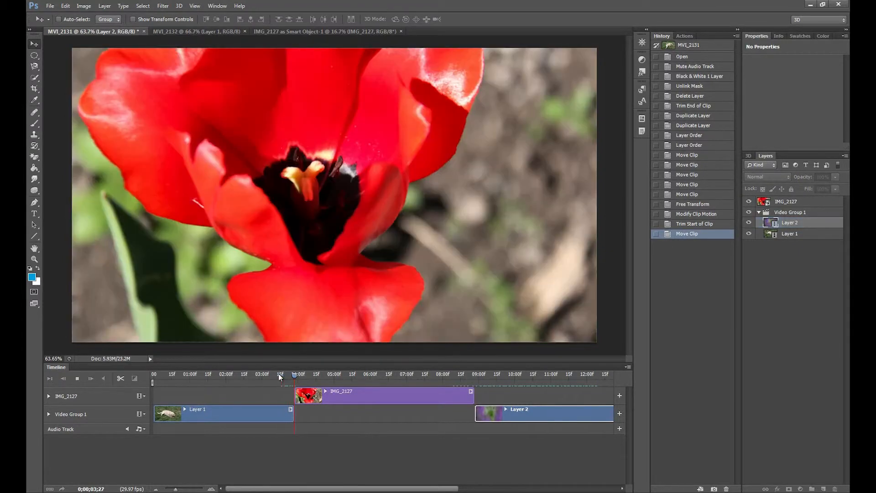
{"action": "key", "text": "space"}
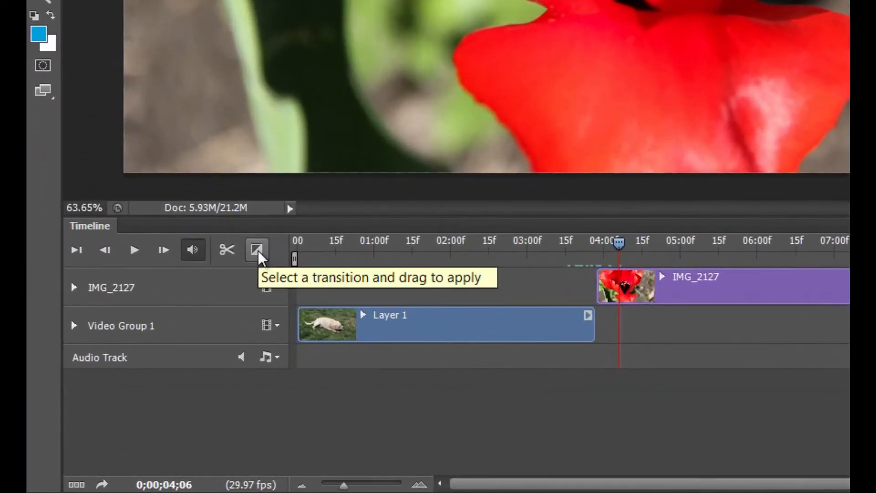
Step: Add Fade transitions to the start and end of the Layer 1 clip, with the closing fade shortened to about half a second
{"action": "left_click", "coordinate": [258, 251]}
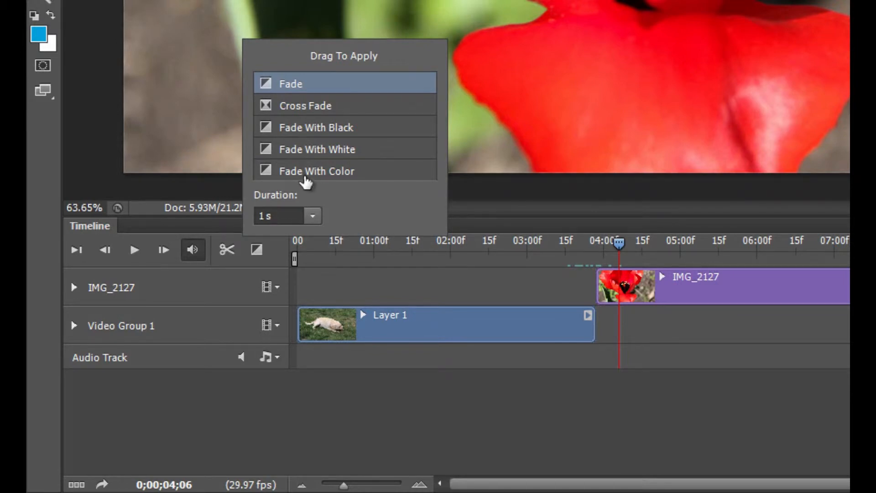
{"action": "left_click_drag", "start_coordinate": [280, 84], "coordinate": [322, 335]}
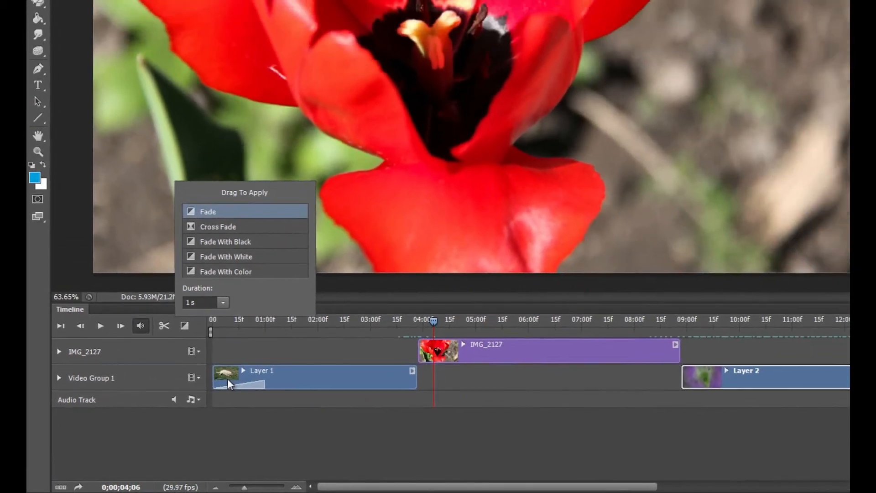
{"action": "left_click_drag", "start_coordinate": [220, 236], "coordinate": [366, 392]}
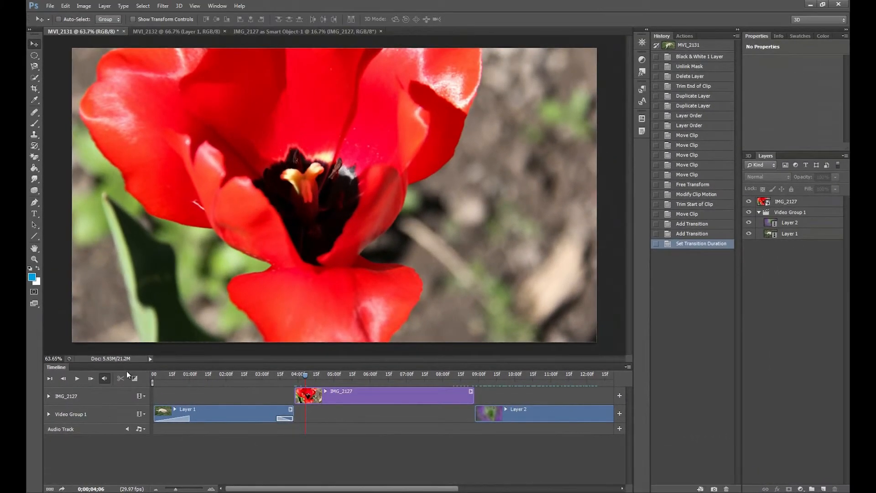
Step: Add a shortened fade transition to the start of the IMG_2127 clip and a lengthened Fade to its end, keeping the clip directly after Layer 1
{"action": "left_click", "coordinate": [142, 370]}
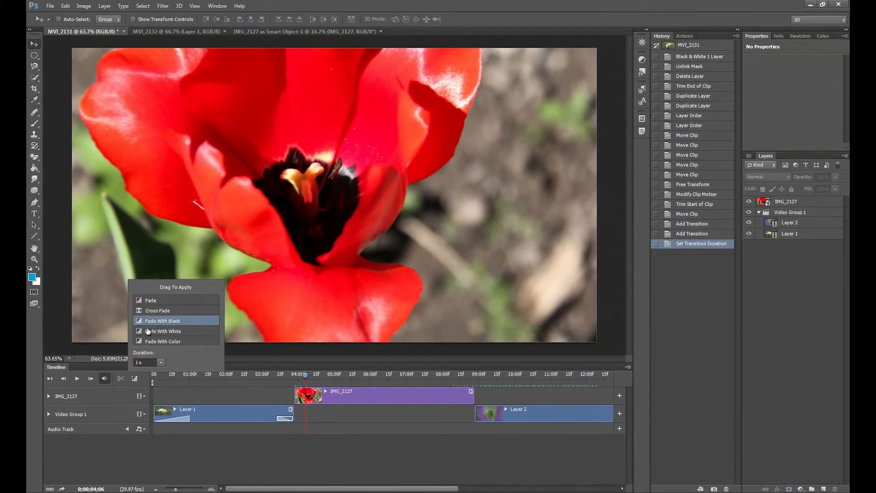
{"action": "left_click_drag", "start_coordinate": [152, 341], "coordinate": [304, 396]}
{"action": "left_click", "coordinate": [339, 400]}
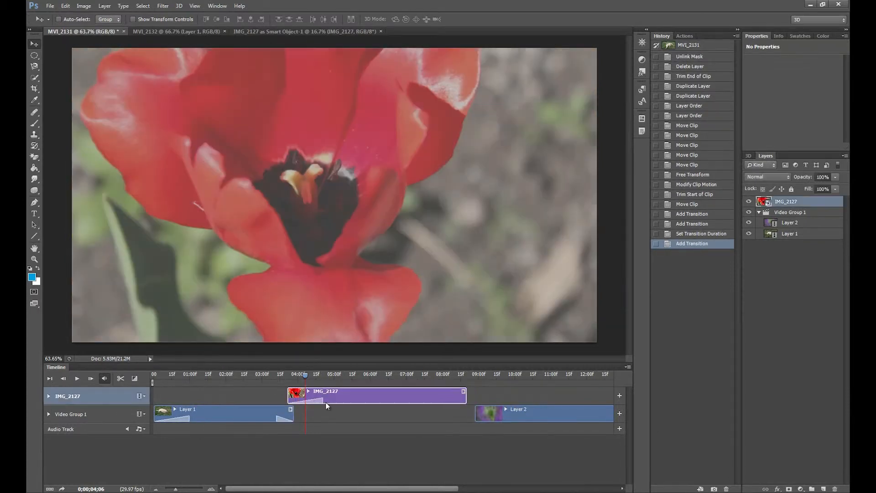
{"action": "left_click_drag", "start_coordinate": [331, 400], "coordinate": [313, 402]}
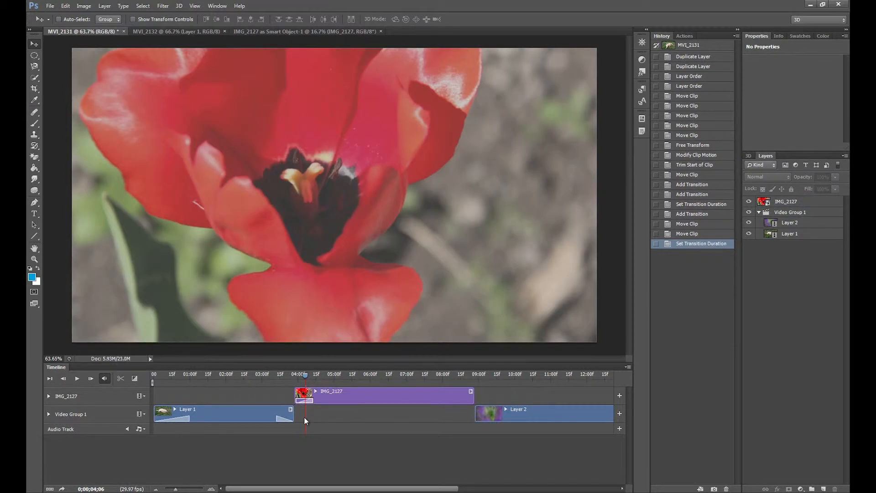
{"action": "left_click", "coordinate": [135, 379]}
{"action": "left_click_drag", "start_coordinate": [142, 301], "coordinate": [440, 402]}
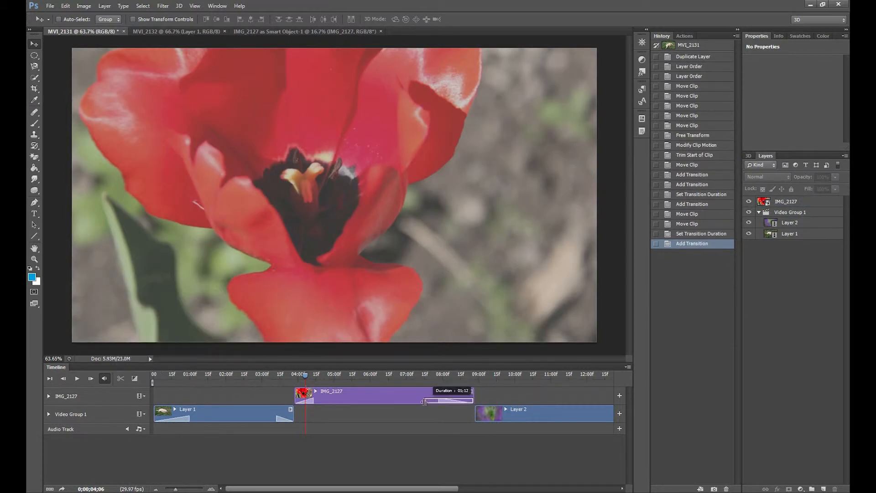
Step: Add a shortened Fade With White transition to the start of the Layer 2 clip and a Fade to its end
{"action": "left_click", "coordinate": [138, 378]}
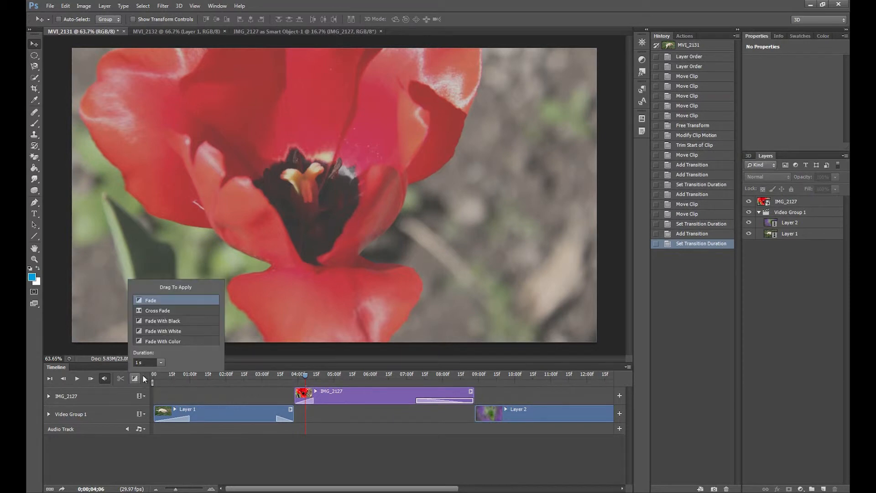
{"action": "left_click", "coordinate": [160, 342]}
{"action": "left_click_drag", "start_coordinate": [171, 332], "coordinate": [498, 418]}
{"action": "left_click", "coordinate": [135, 378]}
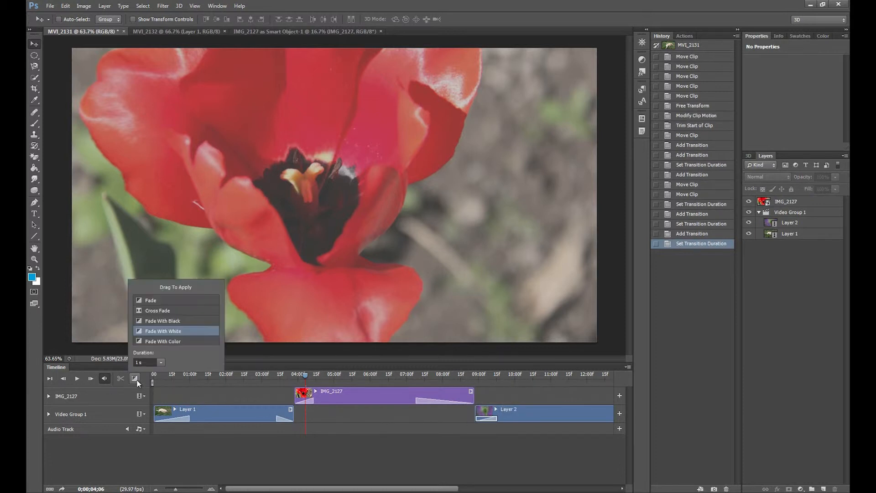
{"action": "left_click", "coordinate": [151, 301]}
{"action": "left_click_drag", "start_coordinate": [586, 411], "coordinate": [543, 417]}
{"action": "left_click_drag", "start_coordinate": [449, 488], "coordinate": [143, 397]}
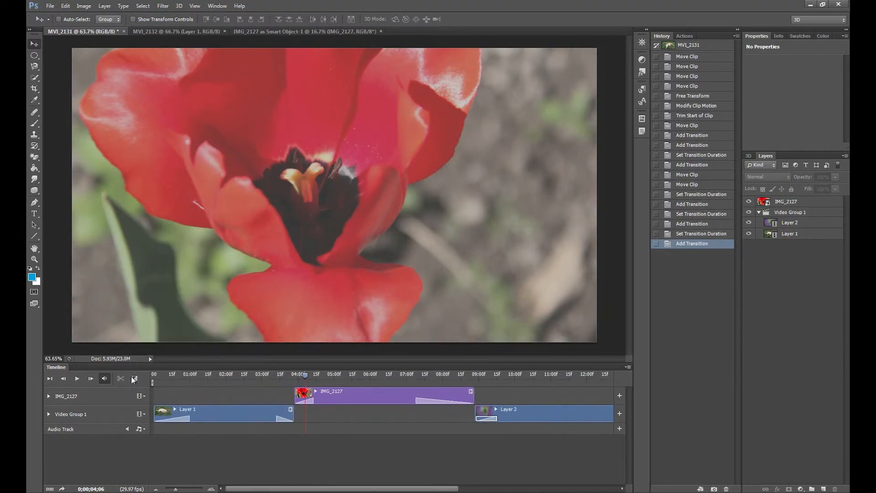
Step: Play the whole timeline from the beginning to check the fade transitions
{"action": "left_click", "coordinate": [153, 376]}
{"action": "key", "text": "space"}
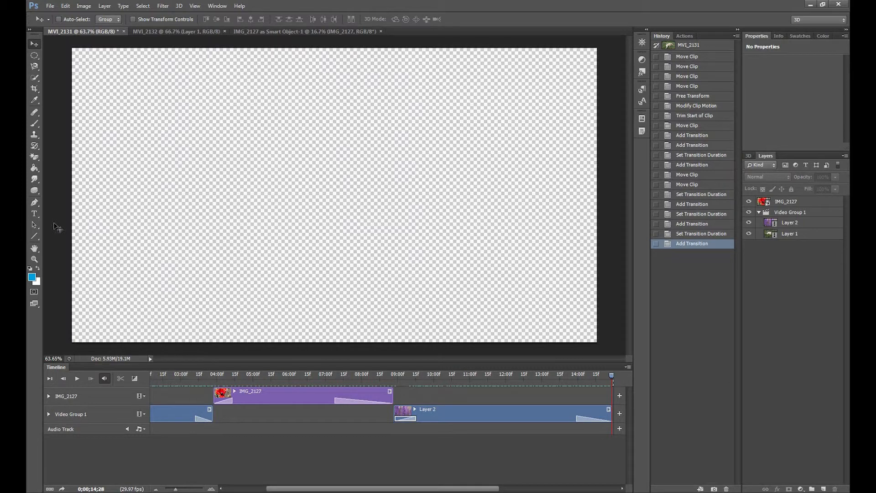
Step: Return to the first frame and set the Type tool to the Corbel font at 150 pt
{"action": "left_click", "coordinate": [36, 215]}
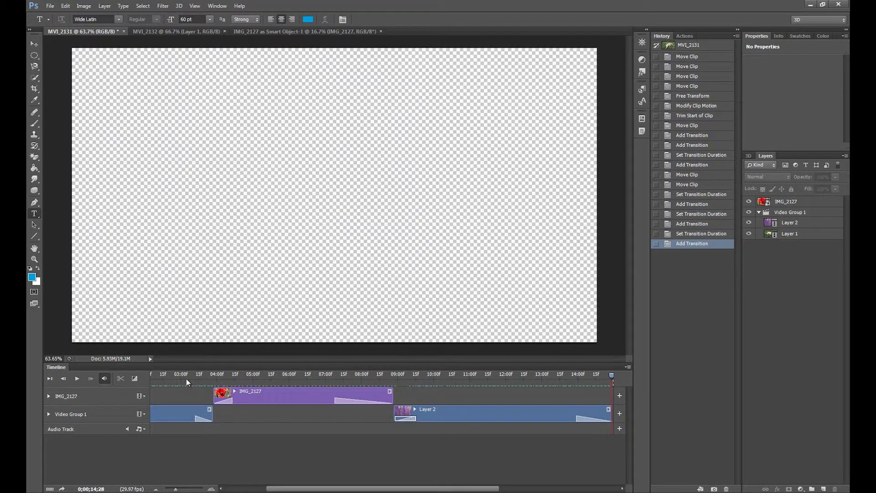
{"action": "key", "text": "space"}
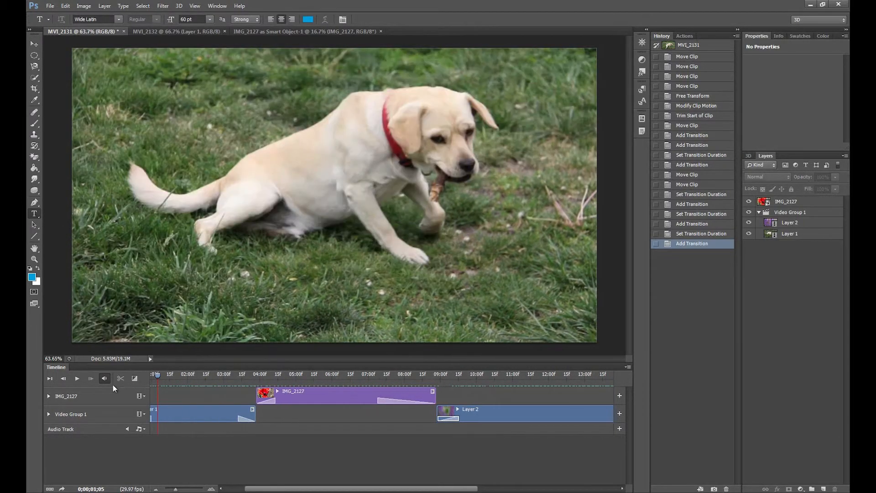
{"action": "left_click", "coordinate": [50, 379]}
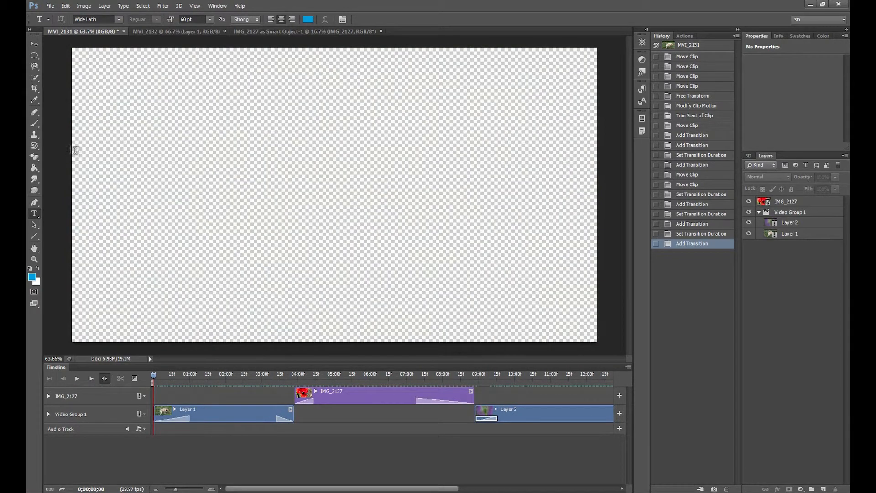
{"action": "left_click", "coordinate": [118, 19]}
{"action": "left_click_drag", "start_coordinate": [225, 283], "coordinate": [225, 102]}
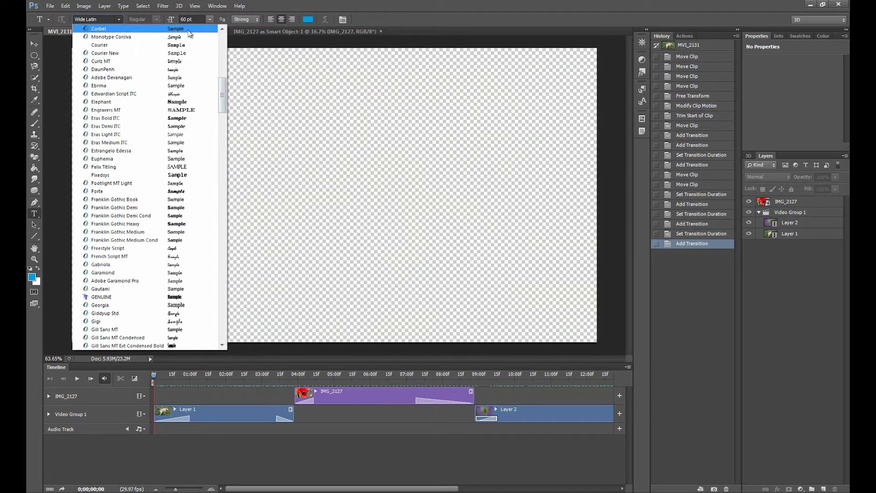
{"action": "left_click", "coordinate": [187, 29]}
{"action": "left_click", "coordinate": [210, 19]}
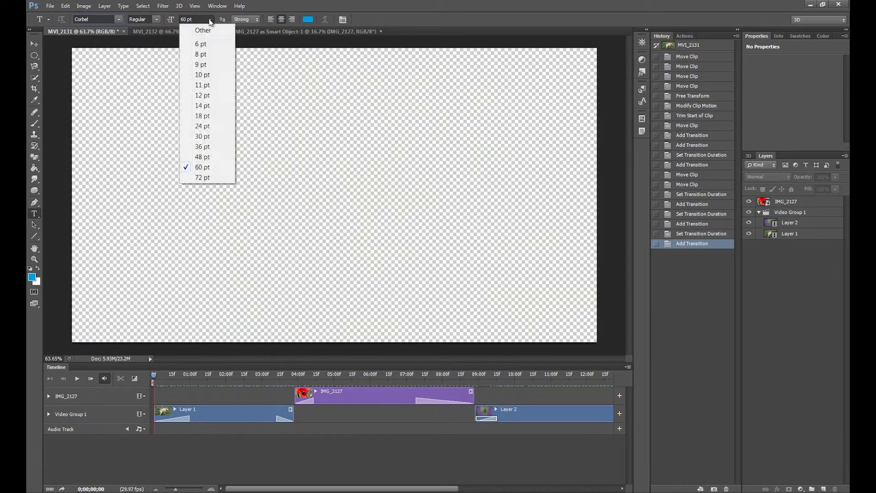
{"action": "left_click", "coordinate": [185, 20]}
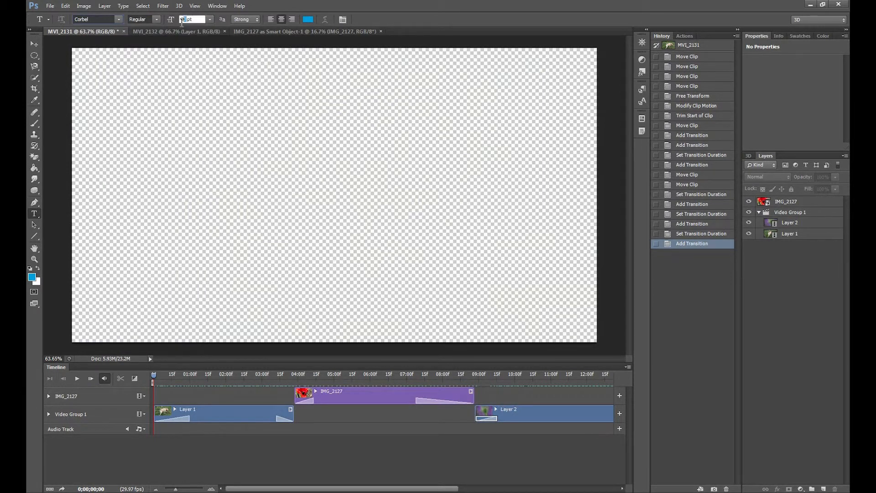
{"action": "type", "text": "150"}
Step: Add the title text "SolidBox Presents" and position it in the upper left of the canvas
{"action": "left_click", "coordinate": [177, 146]}
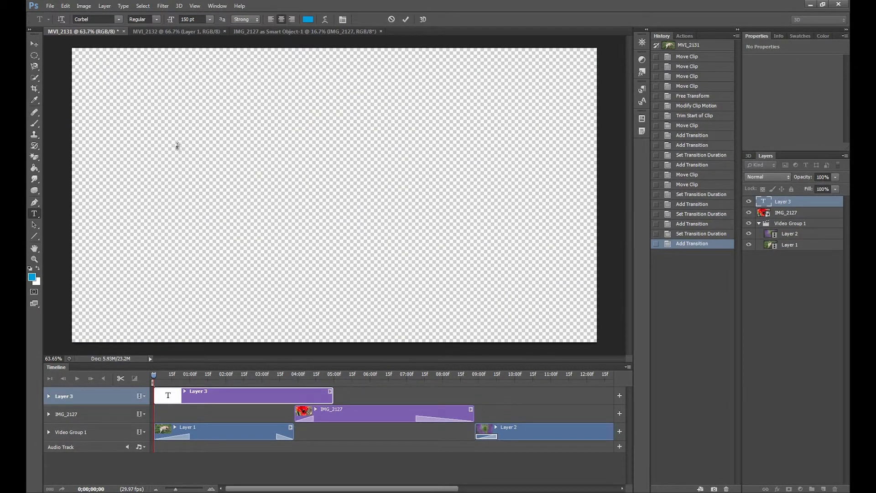
{"action": "type", "text": "SolidBox Pres"}
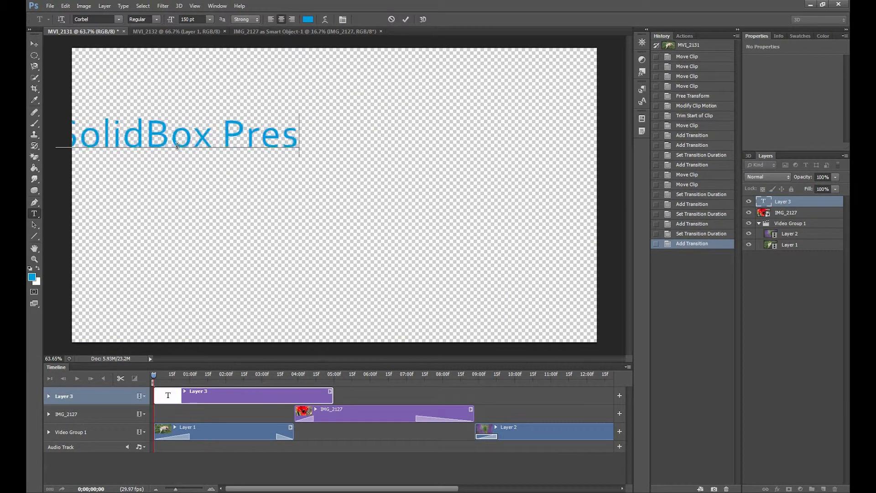
{"action": "type", "text": "ents"}
{"action": "left_click", "coordinate": [405, 19]}
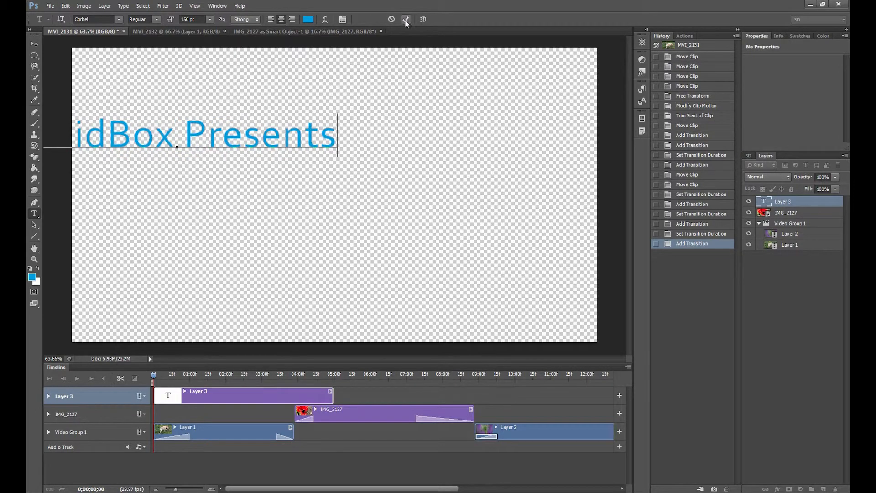
{"action": "key", "text": "v"}
{"action": "left_click_drag", "start_coordinate": [137, 141], "coordinate": [206, 114]}
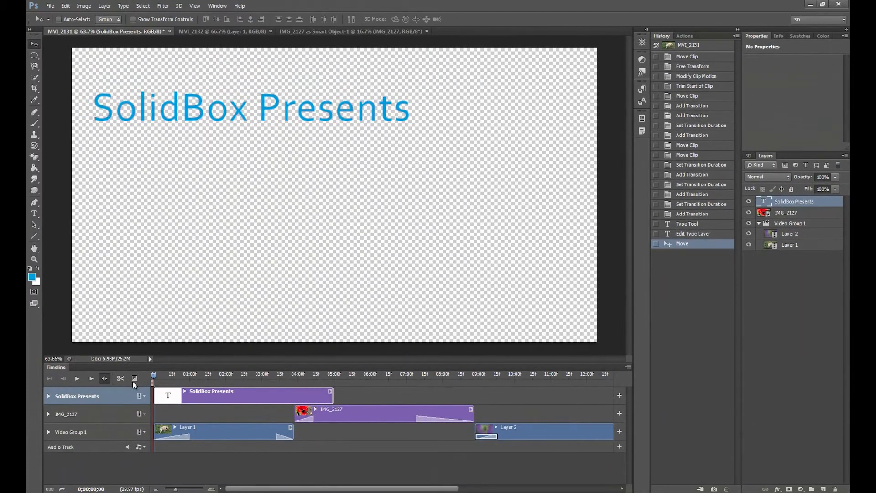
Step: Add a Fade transition to the start of the title clip and shift the clip to start just after Layer 1's opening fade
{"action": "left_click", "coordinate": [135, 379]}
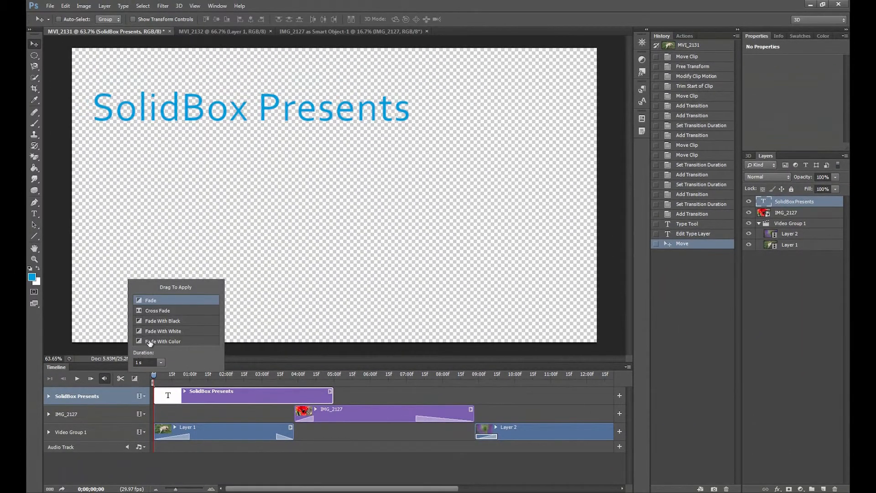
{"action": "left_click_drag", "start_coordinate": [170, 394], "coordinate": [169, 395]}
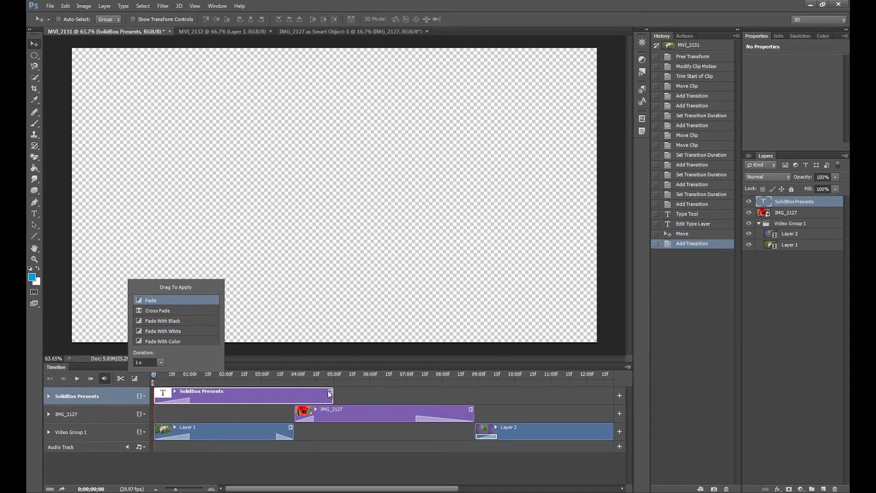
{"action": "left_click_drag", "start_coordinate": [242, 394], "coordinate": [286, 395]}
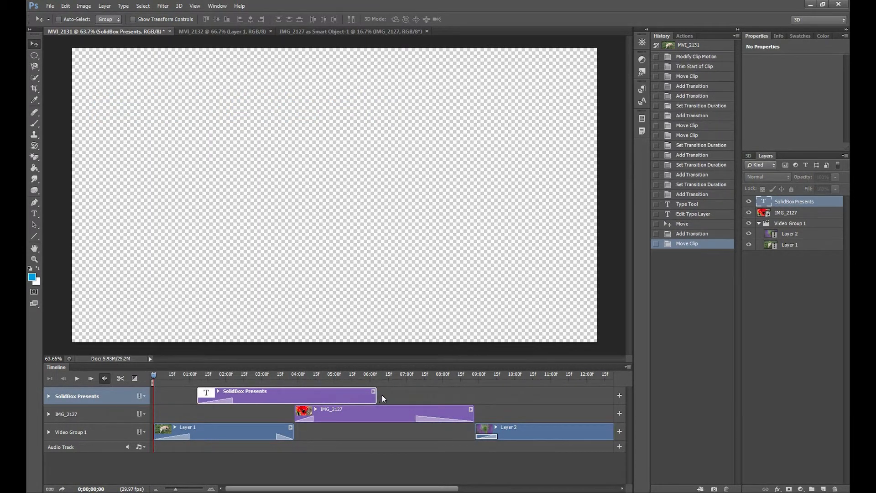
Step: Extend the end of the title clip to about 14 seconds, where Layer 2's closing fade begins, and add a Fade there
{"action": "left_click_drag", "start_coordinate": [374, 396], "coordinate": [606, 395]}
{"action": "left_click", "coordinate": [134, 378]}
{"action": "left_click_drag", "start_coordinate": [150, 300], "coordinate": [598, 399]}
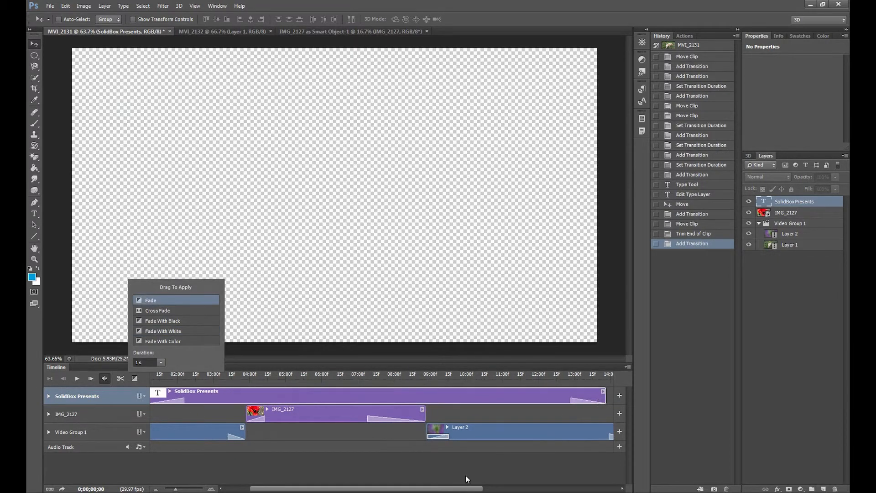
Step: Play the opening to check the title's fade-in, and move the title text to the lower left of the canvas
{"action": "left_click_drag", "start_coordinate": [442, 489], "coordinate": [417, 489]}
{"action": "key", "text": "space"}
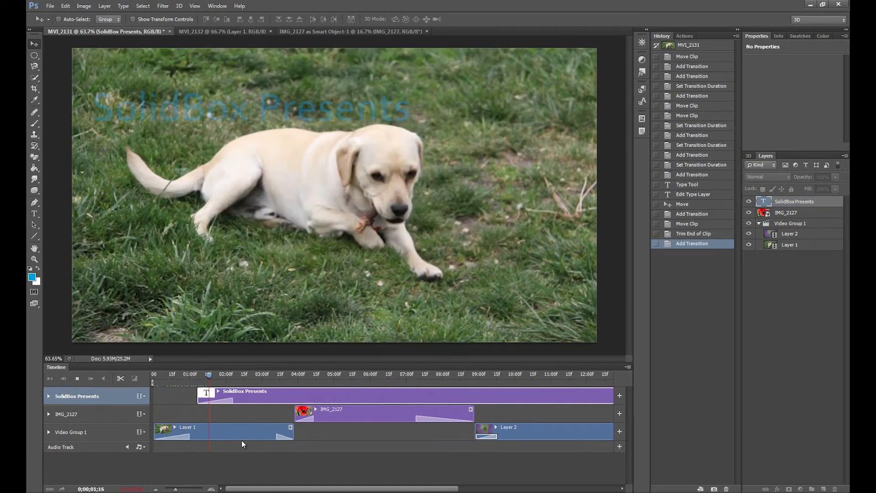
{"action": "key", "text": "space"}
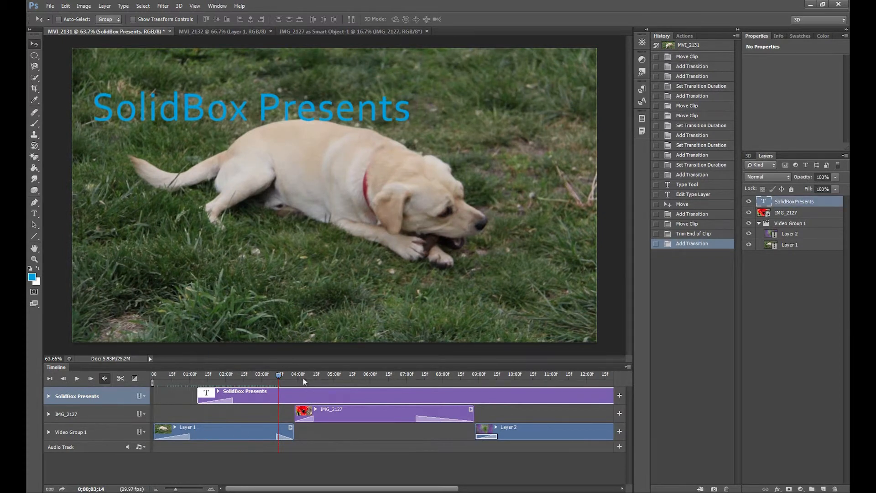
{"action": "left_click_drag", "start_coordinate": [241, 118], "coordinate": [251, 302]}
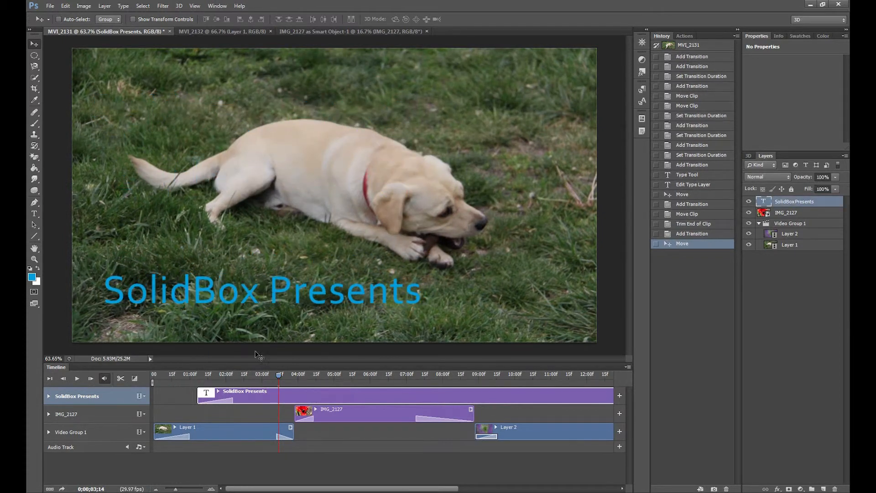
Step: Play the video from about one second in to check the title over the dog, tulip and flower clips
{"action": "left_click_drag", "start_coordinate": [277, 379], "coordinate": [189, 377]}
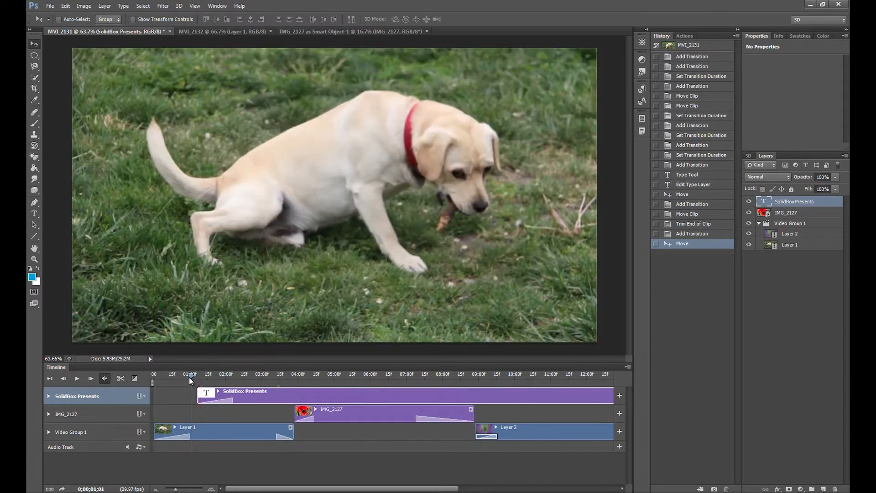
{"action": "key", "text": "space"}
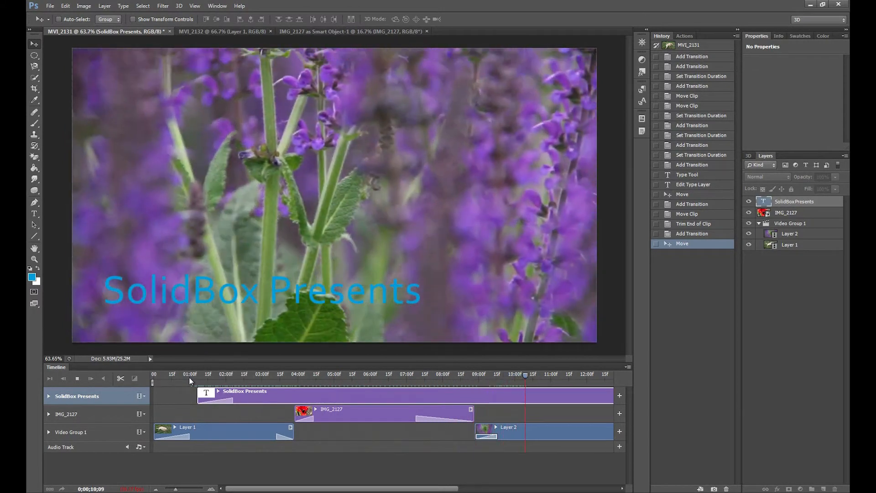
{"action": "key", "text": "space"}
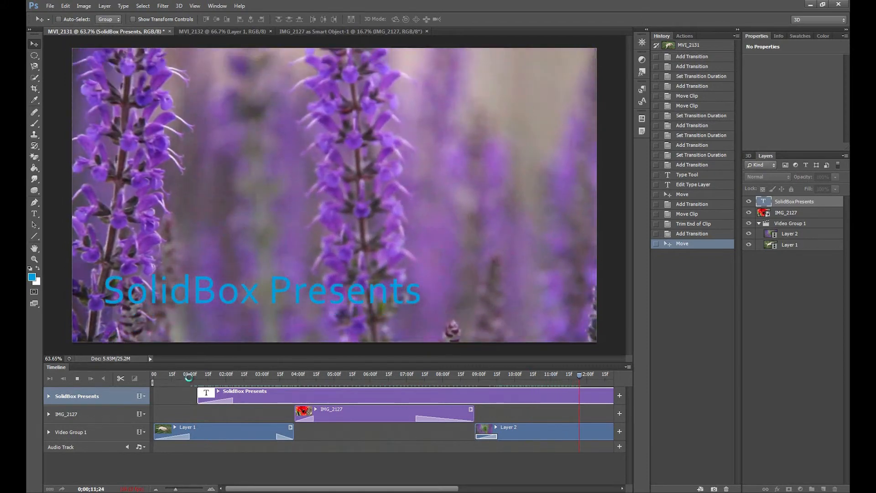
Step: Try the "SolidBox Presents" layer beneath Video Group 1 in the layer order, and play the opening to check the title
{"action": "left_click_drag", "start_coordinate": [791, 205], "coordinate": [791, 268]}
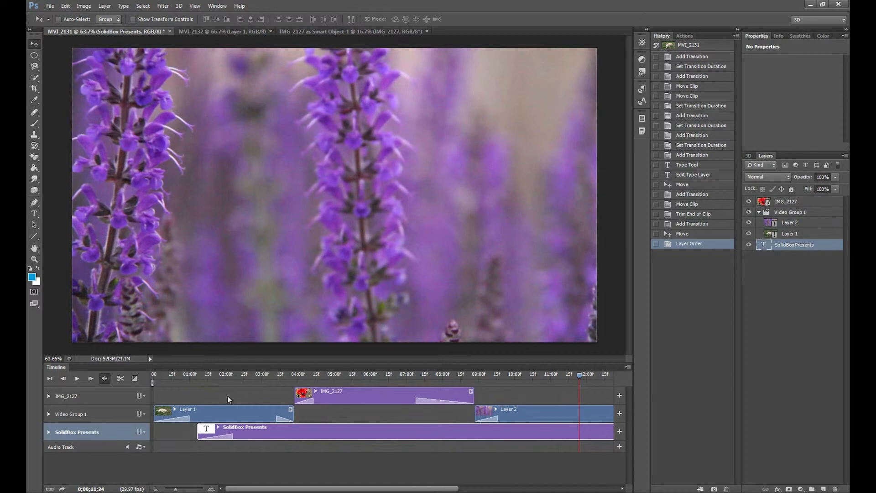
{"action": "left_click", "coordinate": [174, 376]}
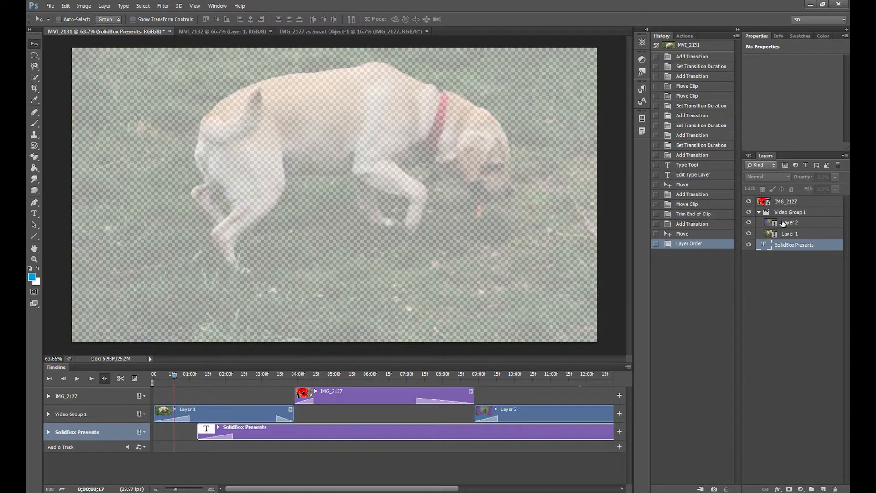
{"action": "key", "text": "space"}
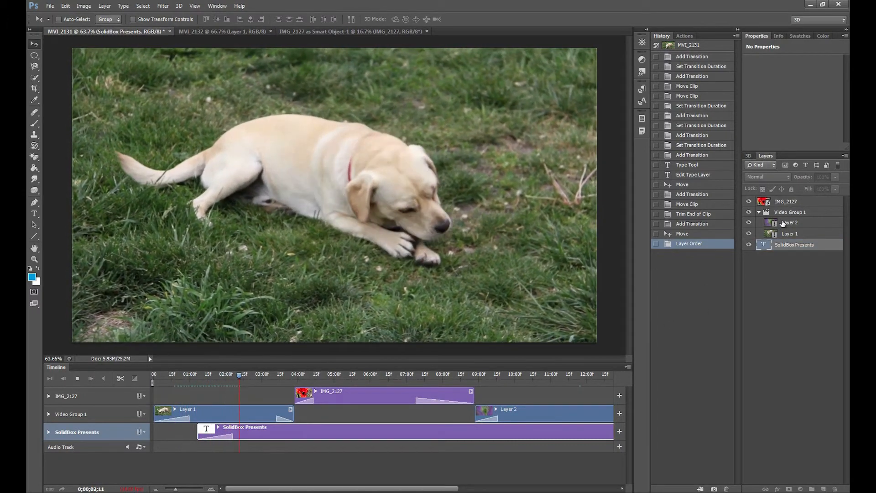
Step: Move the "SolidBox Presents" layer back above IMG_2127 to the top of the layer stack, and play the video to check the title
{"action": "left_click", "coordinate": [800, 246]}
{"action": "left_click_drag", "start_coordinate": [802, 253], "coordinate": [796, 200]}
{"action": "key", "text": "space"}
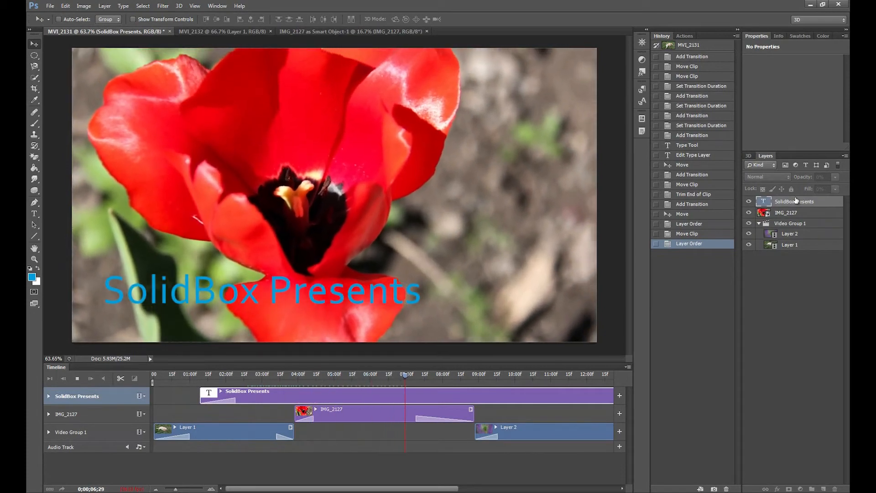
{"action": "key", "text": "space"}
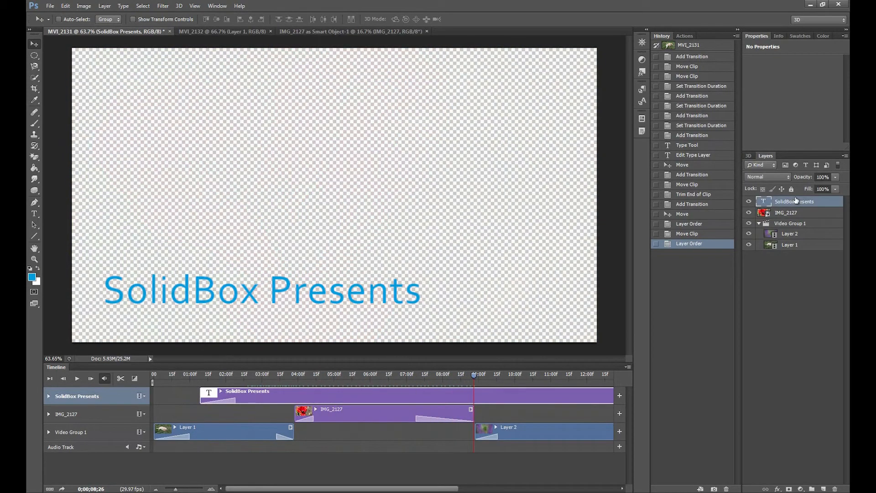